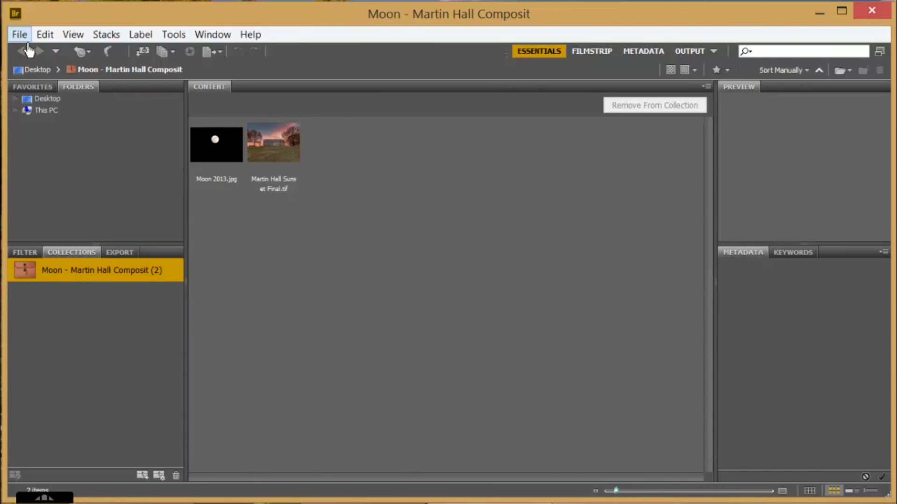
Step: Preview the Martin Hall Sunset Final.tif photo full screen and inspect the sky around the small moon up close
left_click(275, 142)
key("space")
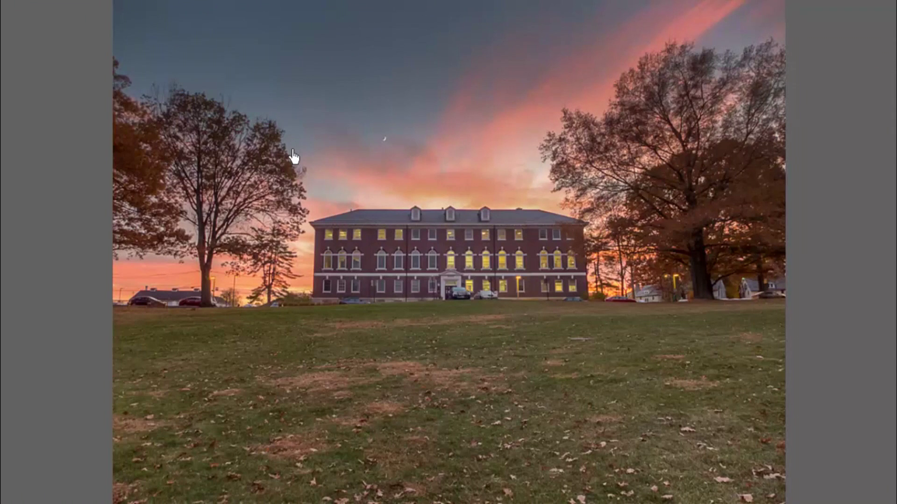
left_click(406, 153)
key("space")
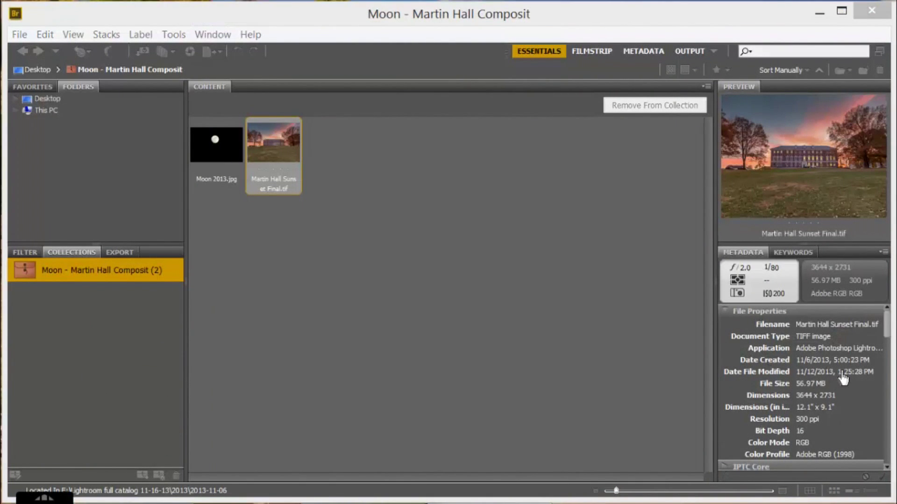
Step: Check the focal length and 35 mm equivalent in the camera data of Martin Hall Sunset Final.tif and Moon 2013.jpg
left_click_drag(892, 333, 892, 364)
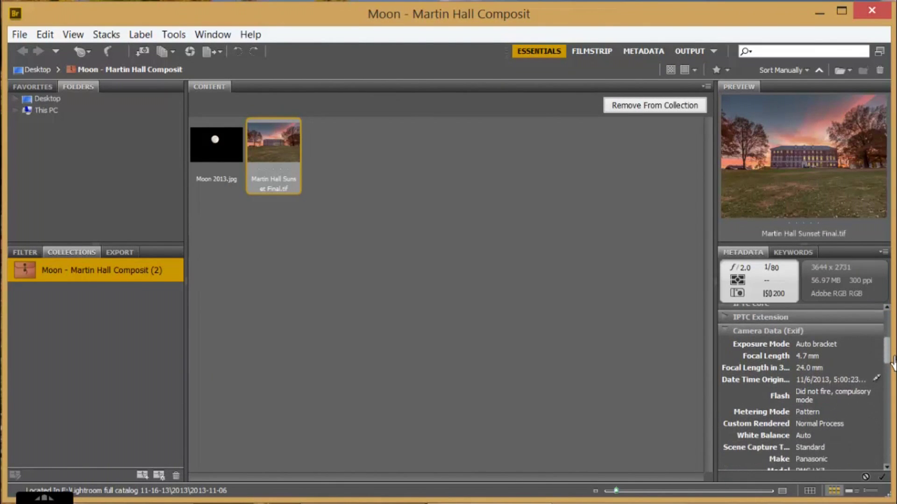
left_click(824, 374)
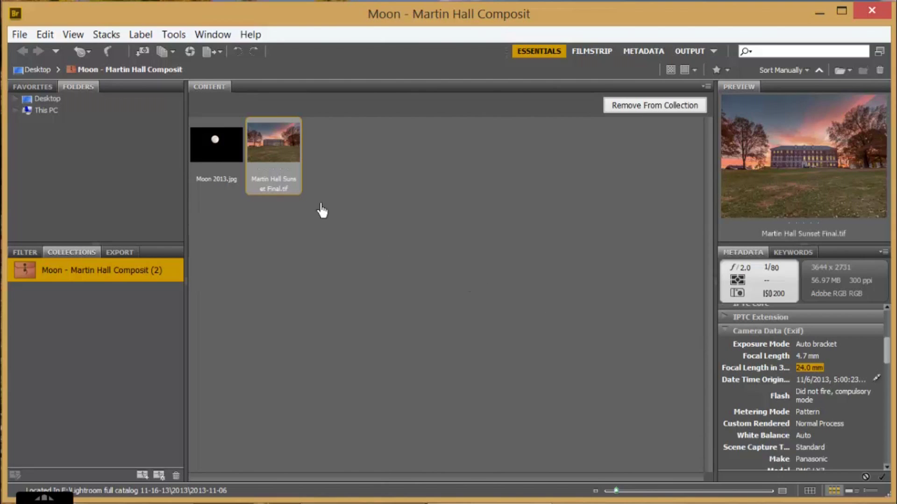
left_click(236, 156)
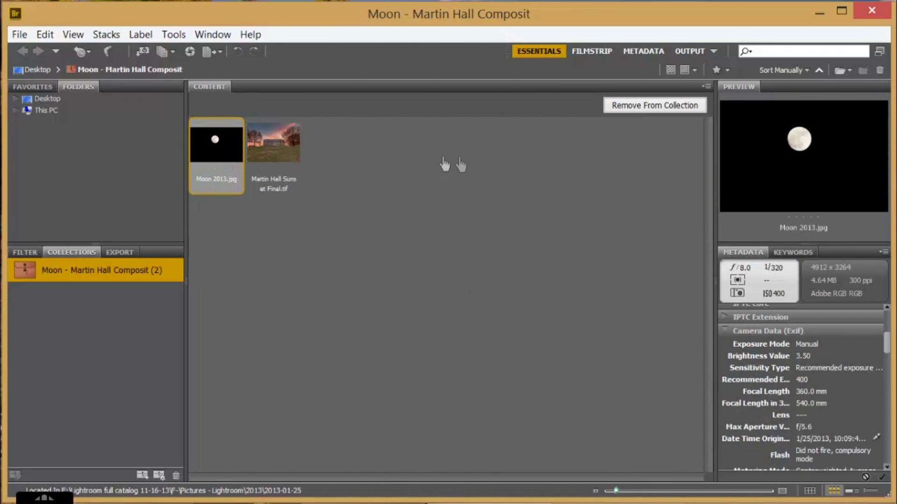
left_click(825, 394)
left_click(822, 404)
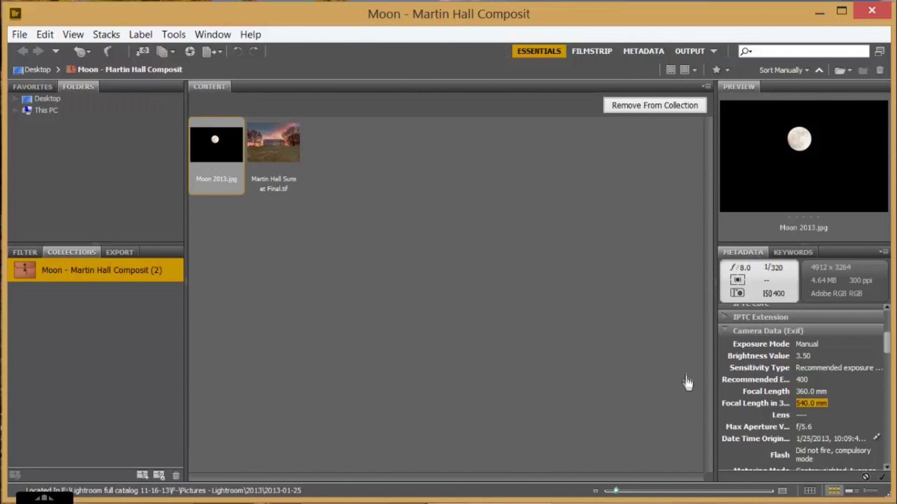
Step: Load Moon 2013.jpg and Martin Hall Sunset Final.tif together as layers of one Photoshop document
left_click(289, 158, "ctrl")
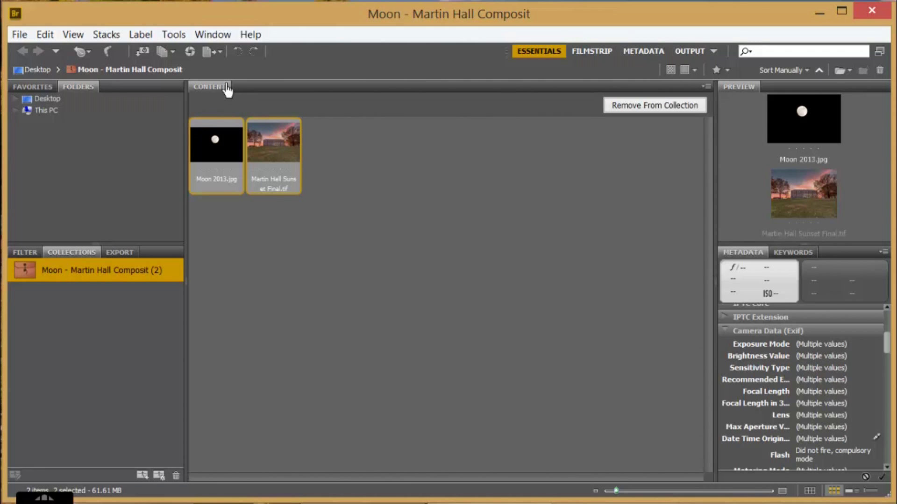
left_click(186, 41)
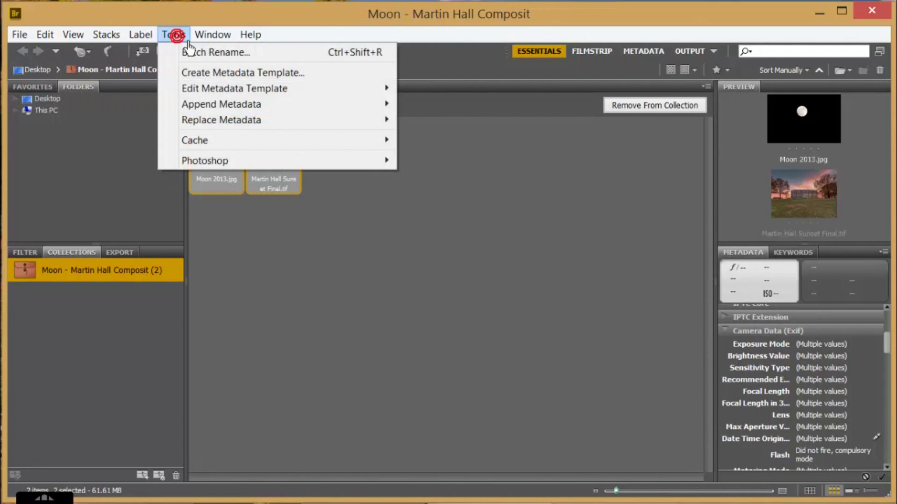
mouse_move(215, 161)
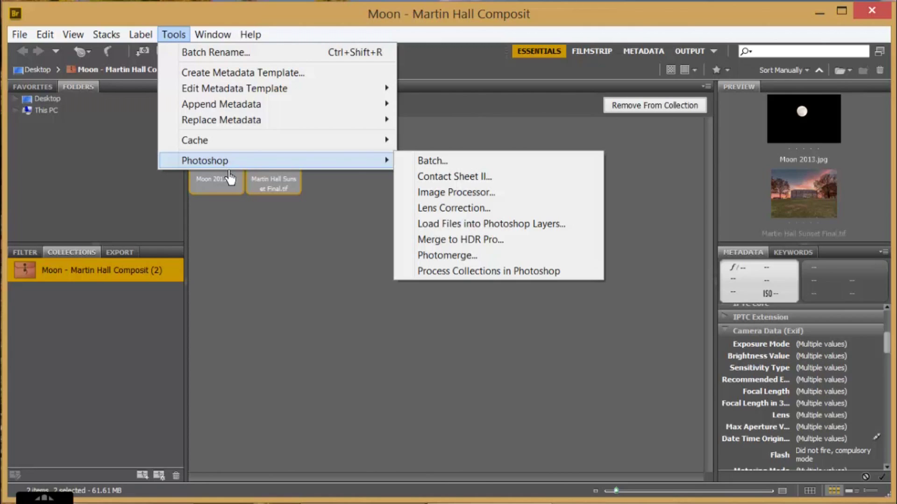
left_click(465, 224)
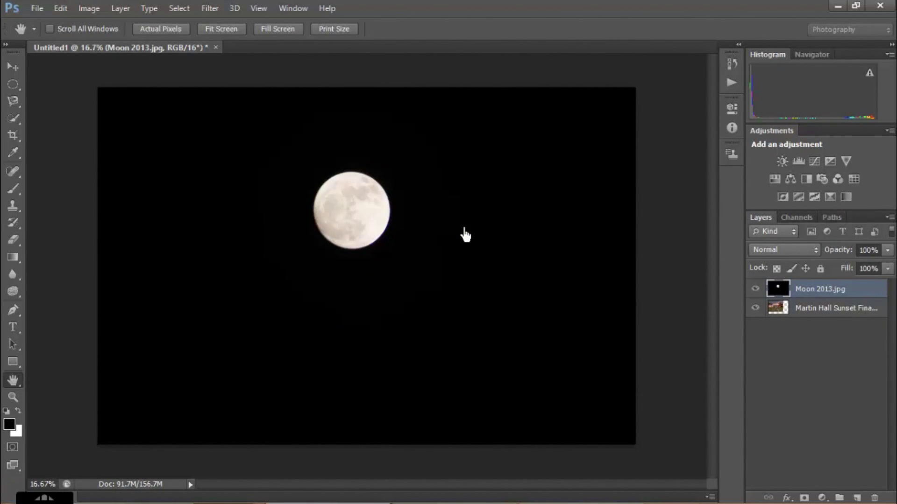
Step: Duplicate the Martin Hall Sunset Final.tif layer and the Moon 2013.jpg layer, keeping the default copy names
right_click(823, 316)
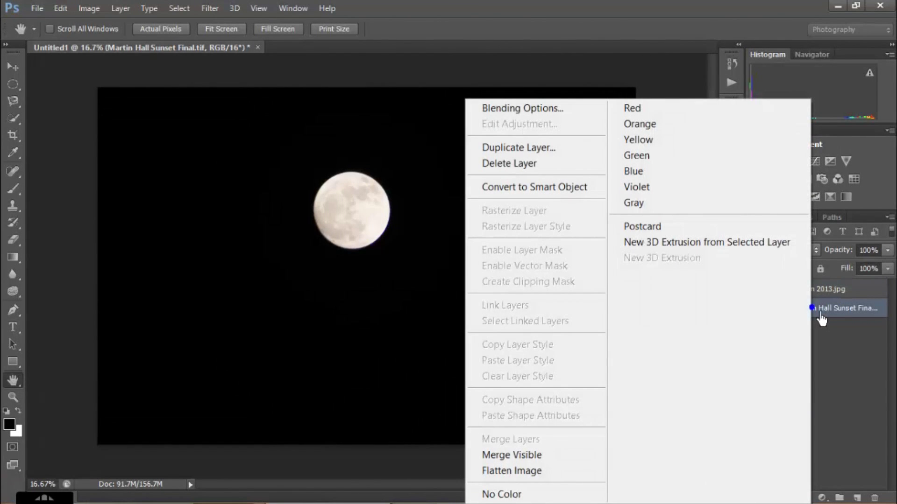
left_click(546, 149)
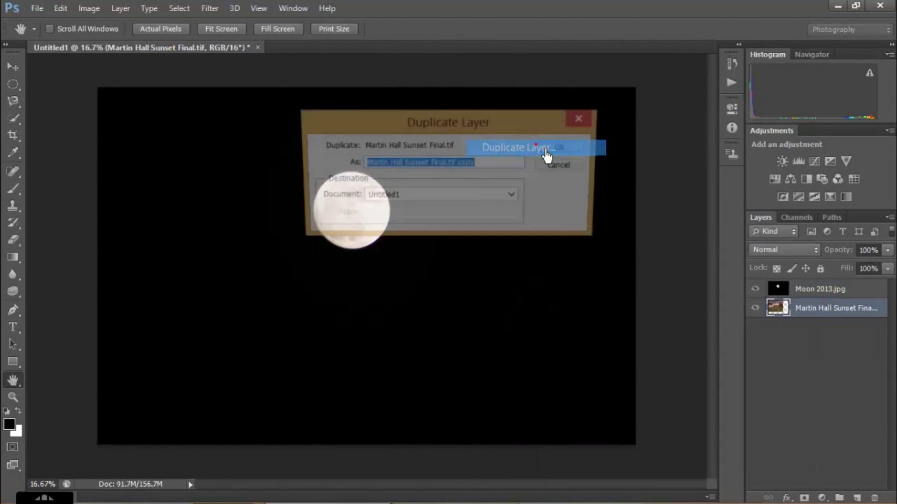
left_click(583, 149)
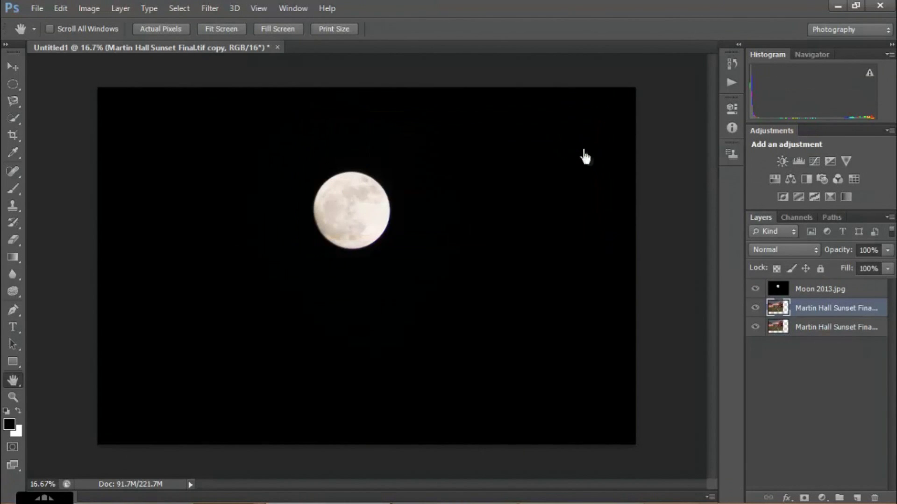
right_click(833, 295)
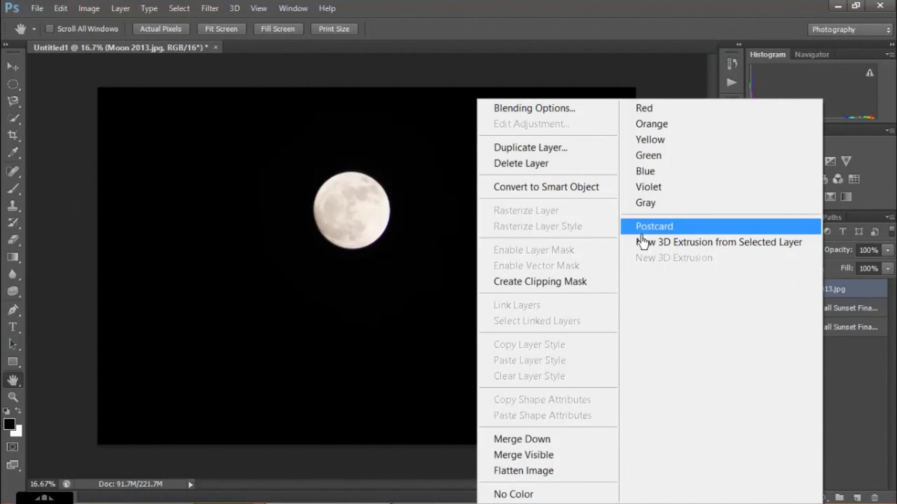
left_click(523, 156)
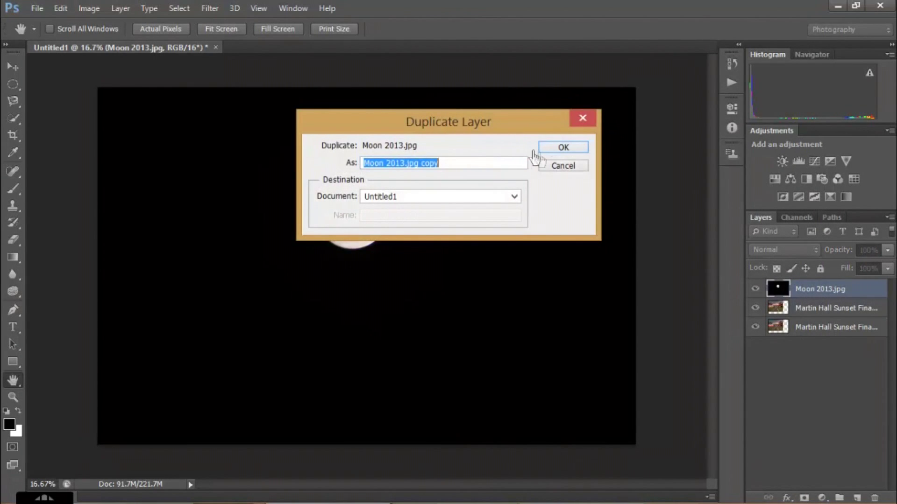
left_click(570, 149)
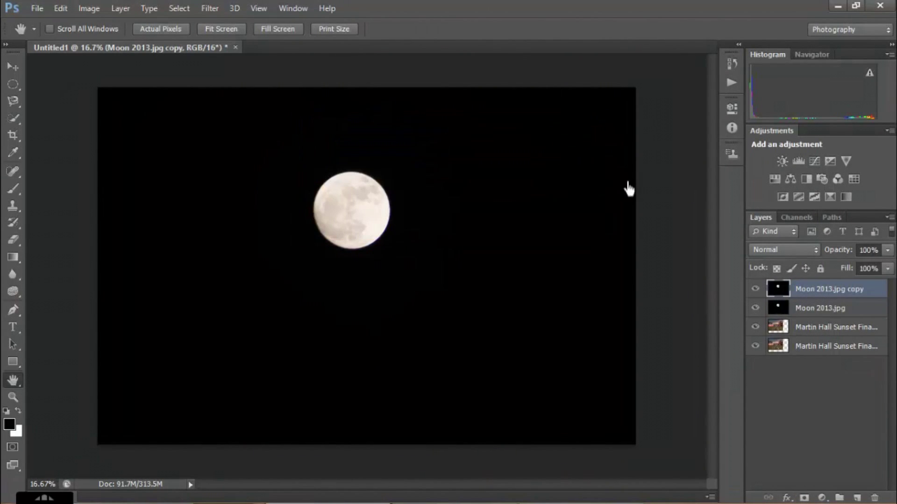
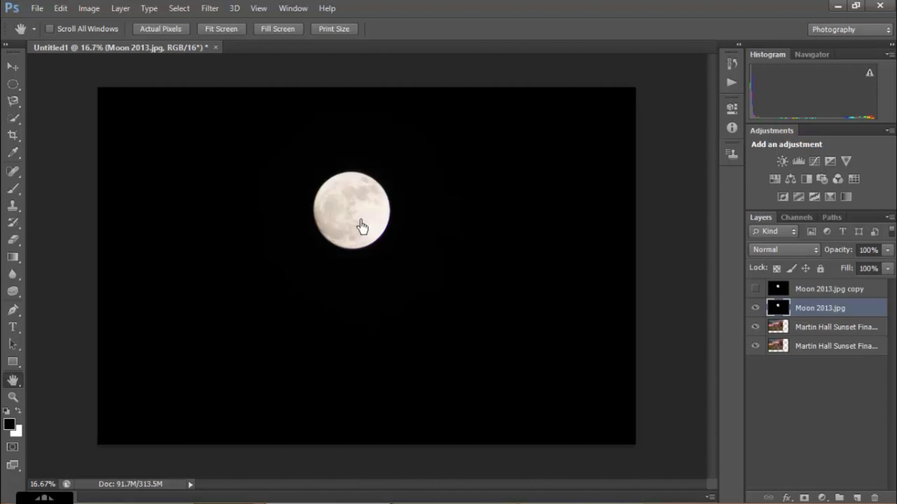
Step: Choose the Elliptical Marquee tool for selecting the moon on the Moon 2013.jpg layer
left_click(23, 126)
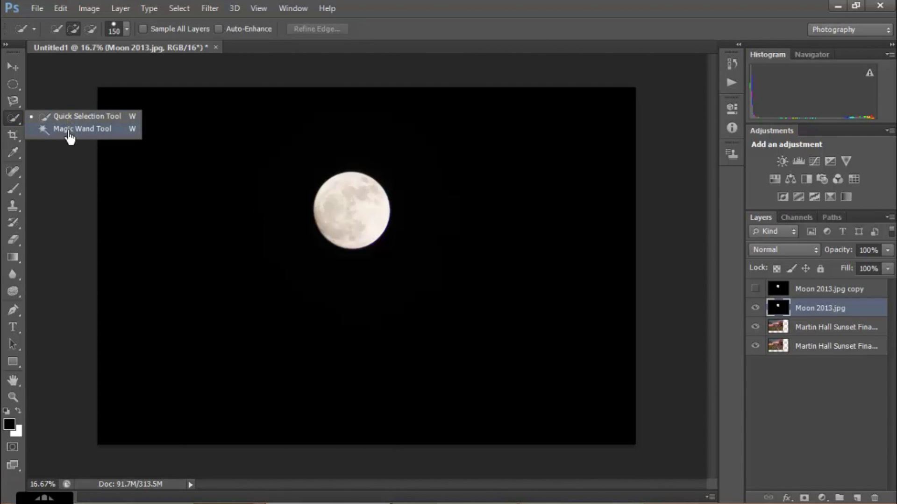
left_click(25, 92)
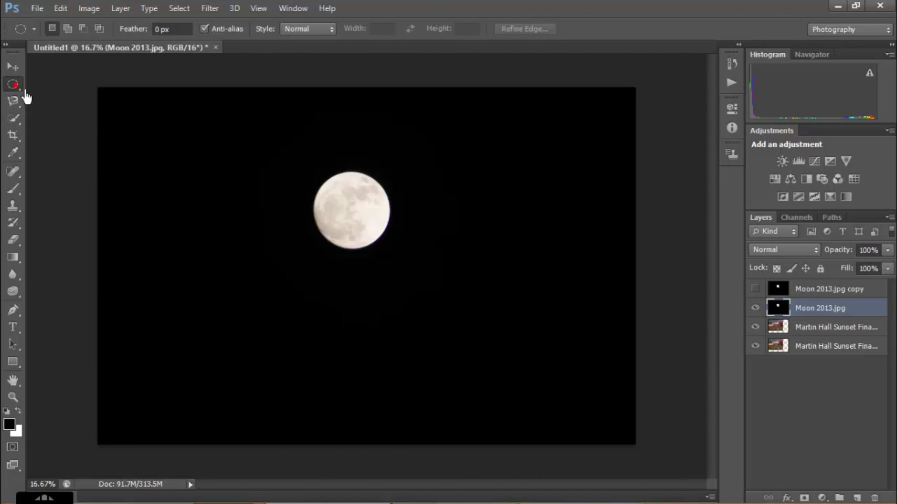
left_click(26, 94)
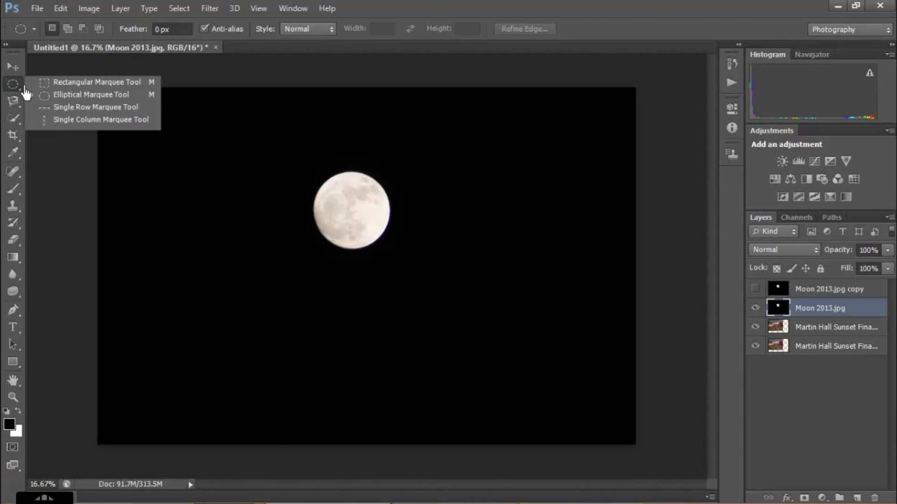
left_click(79, 99)
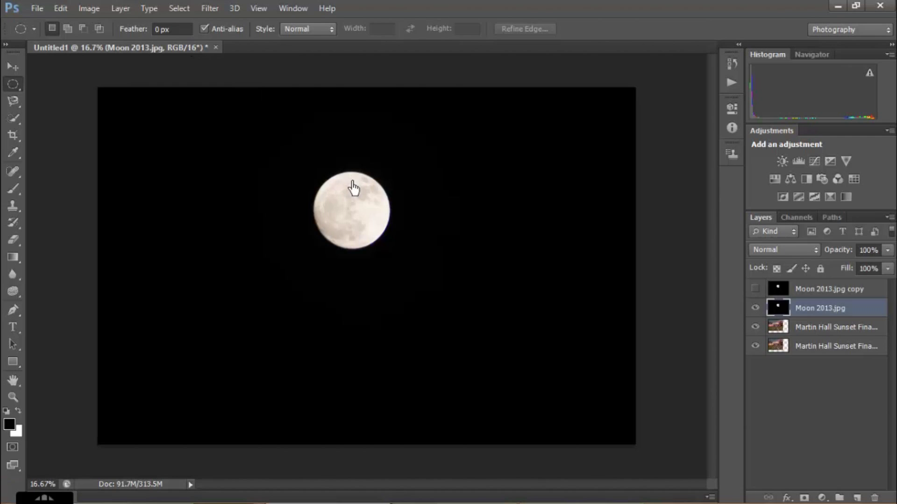
Step: Try elliptical selections of the moon, one drawn from its edge and one from its centre, deselecting each
left_click_drag(343, 178, 416, 268)
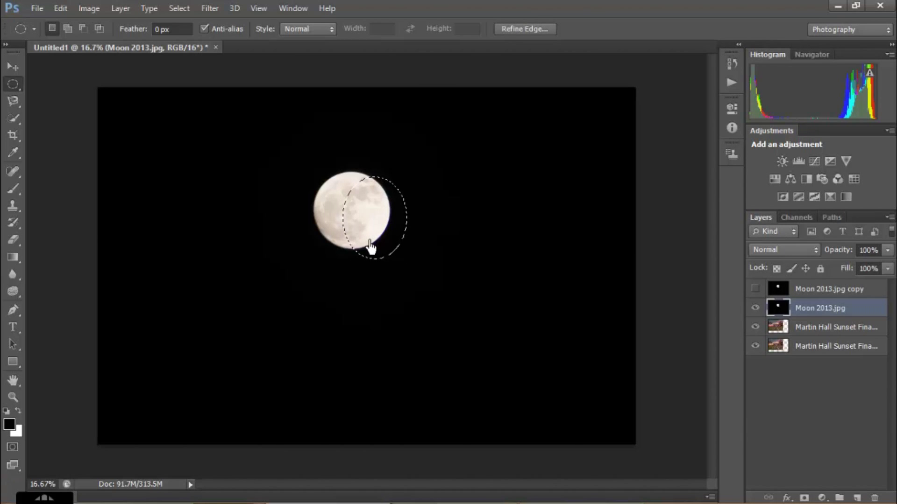
left_click_drag(369, 244, 356, 242)
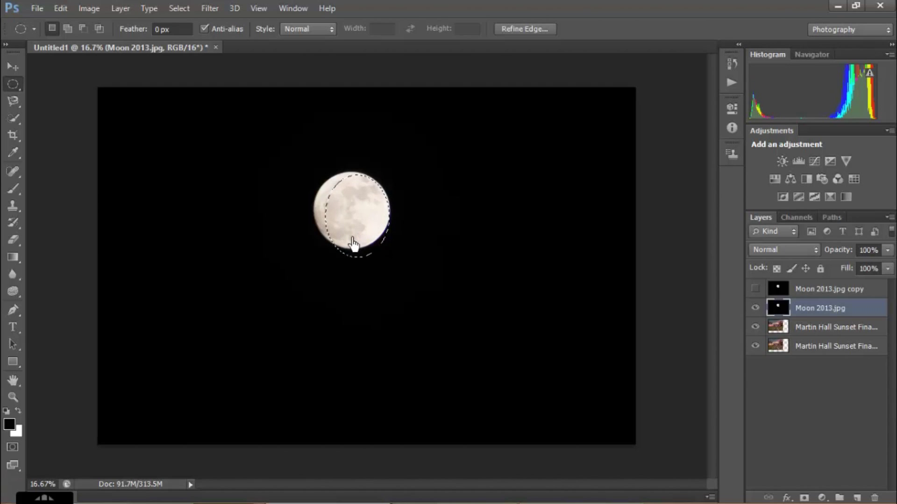
key("ctrl+d")
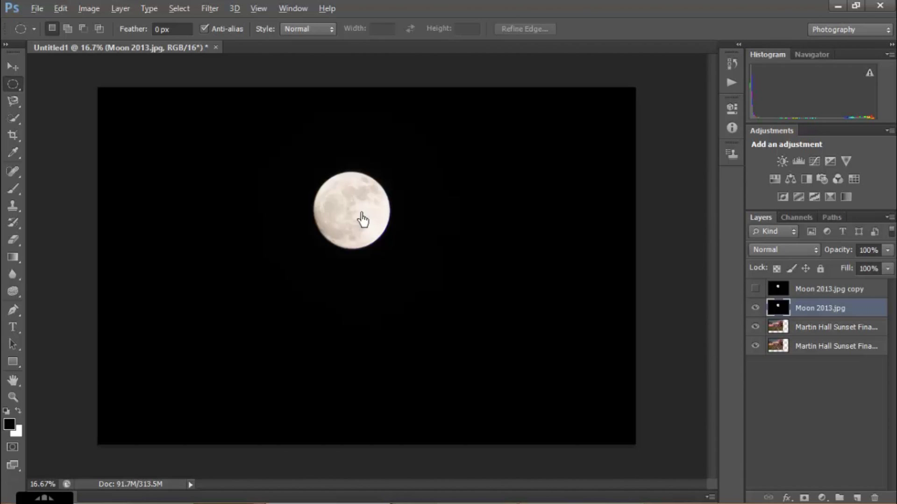
left_click_drag(351, 207, 401, 262)
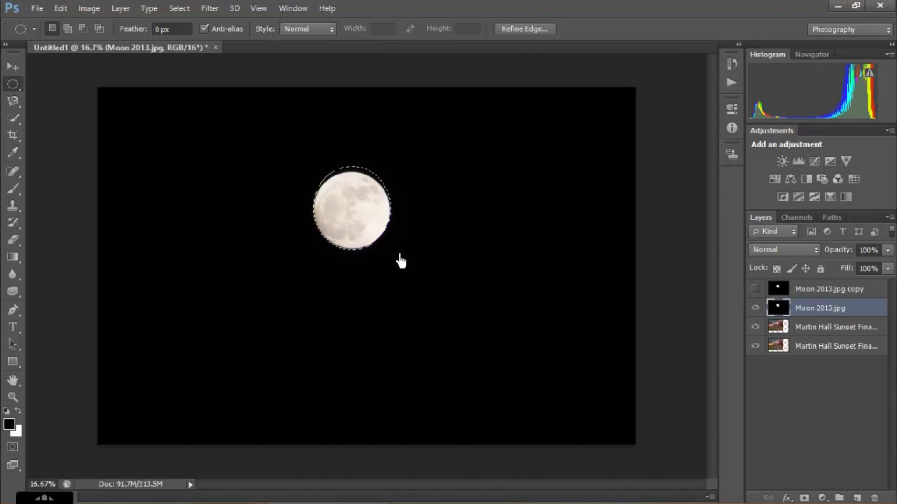
key("ctrl+d")
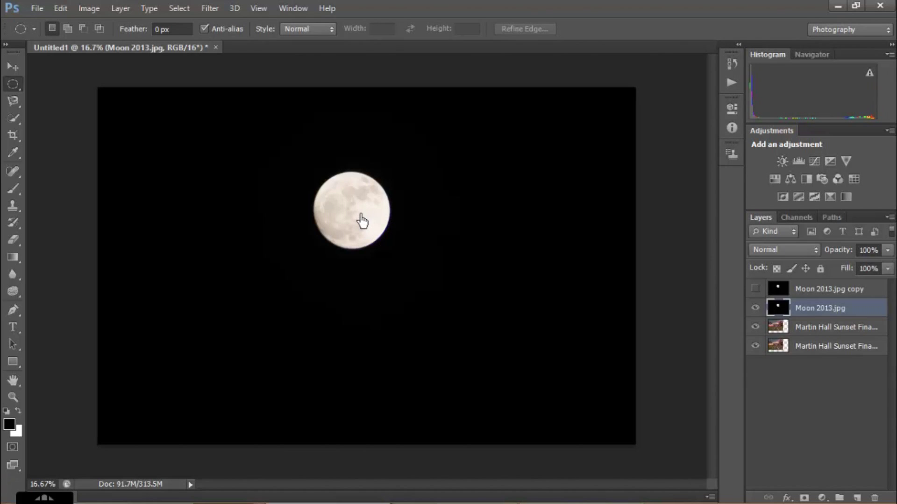
Step: Select the whole moon with a circular marquee drawn from its centre, shifting the selection about 0.020 in to fit
left_click_drag(350, 210, 401, 259)
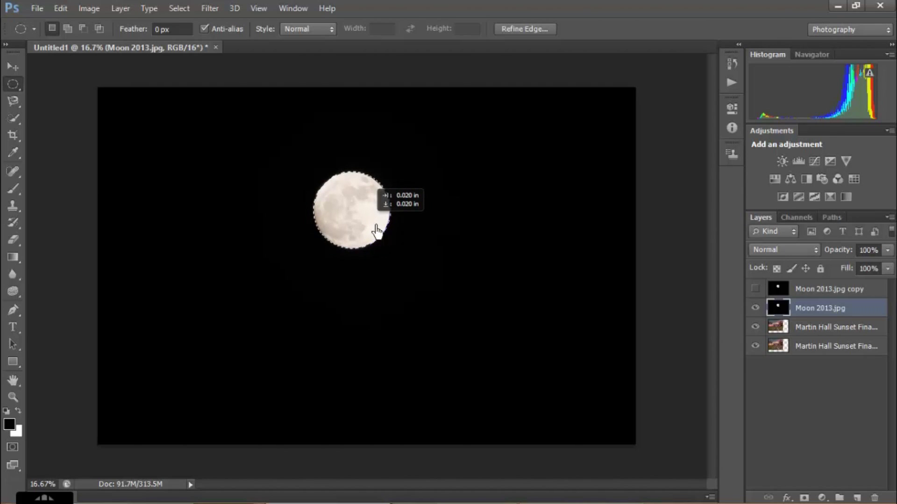
left_click_drag(376, 230, 377, 230)
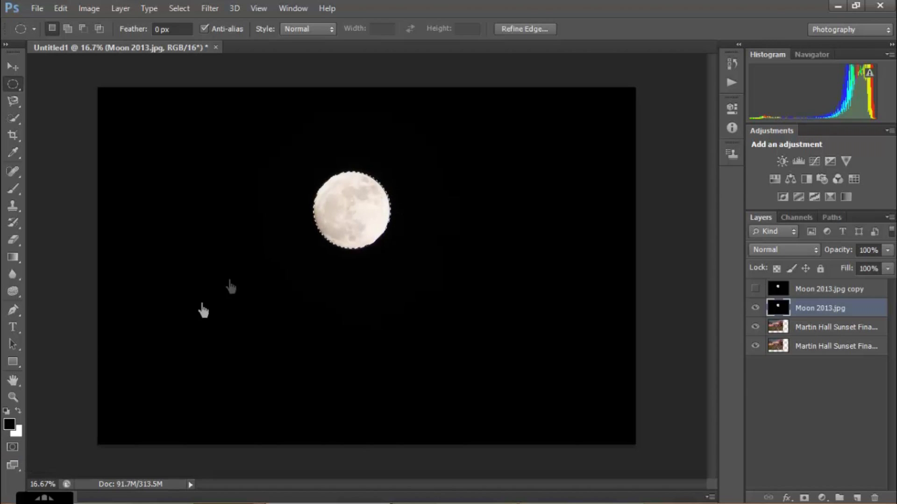
Step: Check the moon selection in Quick Mask mode with the colour indicating masked areas at 50% opacity, and return to the normal selection
left_click(14, 447)
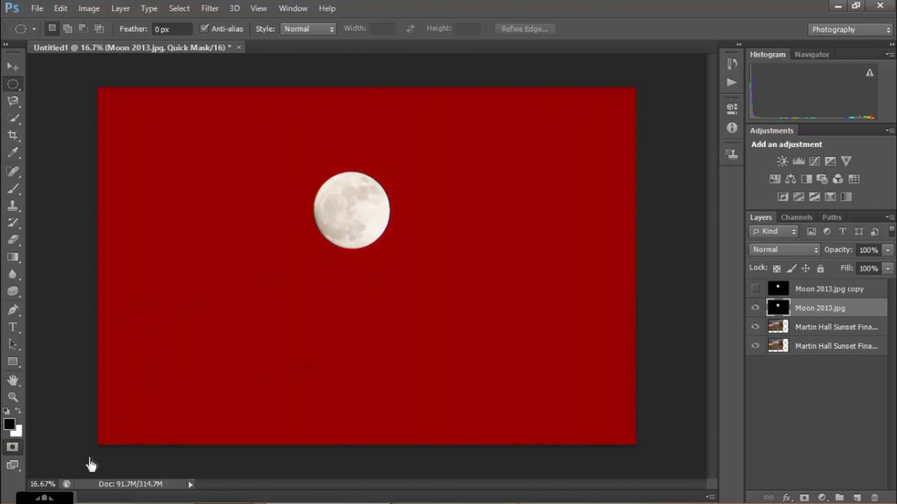
double_click(12, 448)
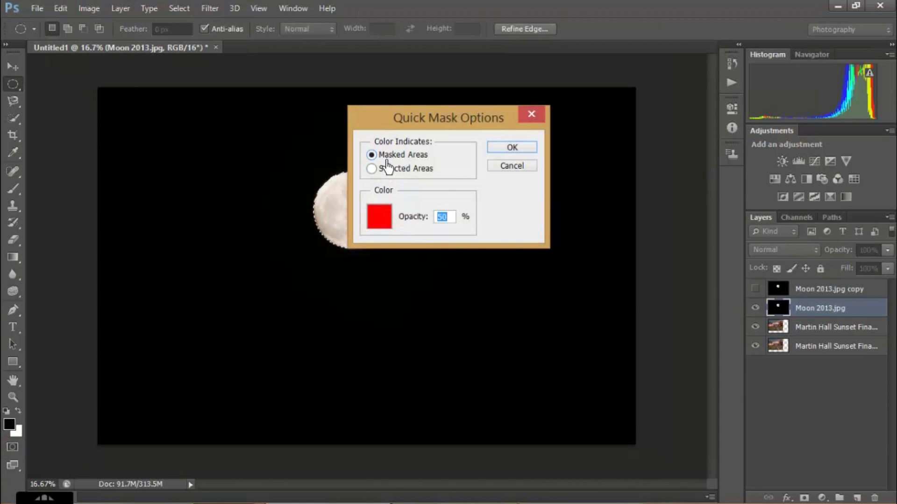
left_click(519, 150)
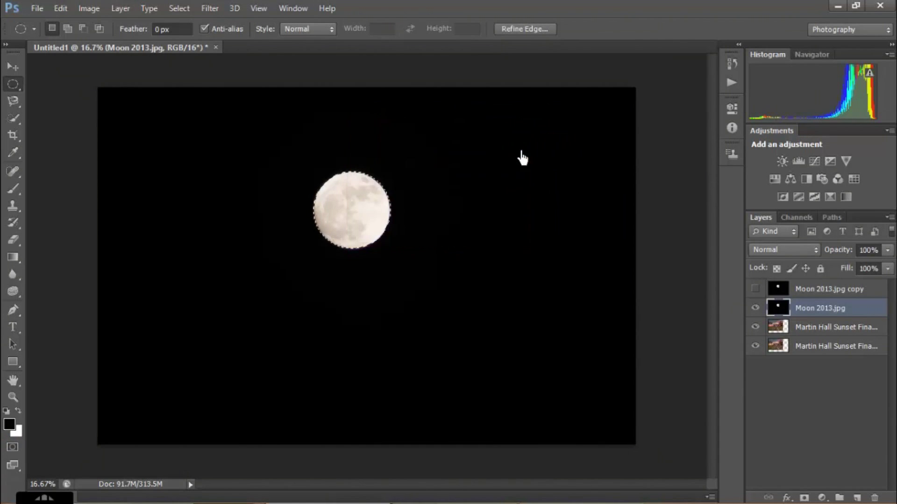
left_click(13, 448)
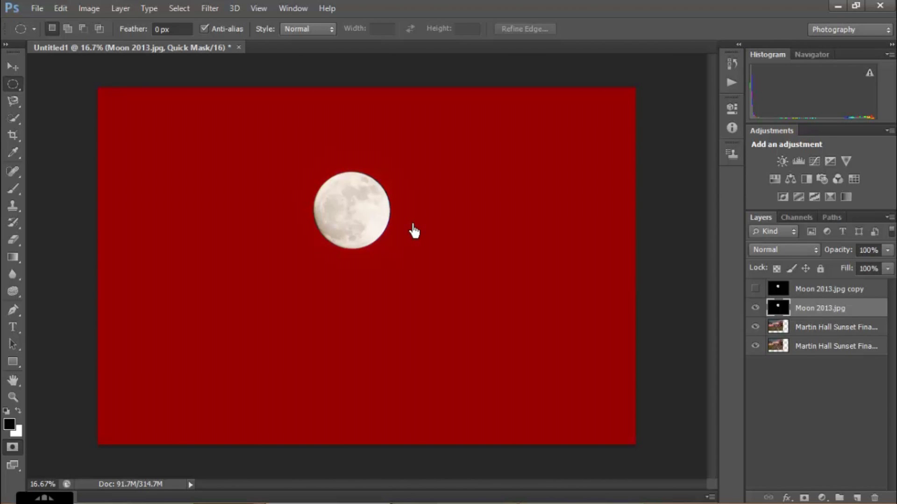
left_click(13, 449)
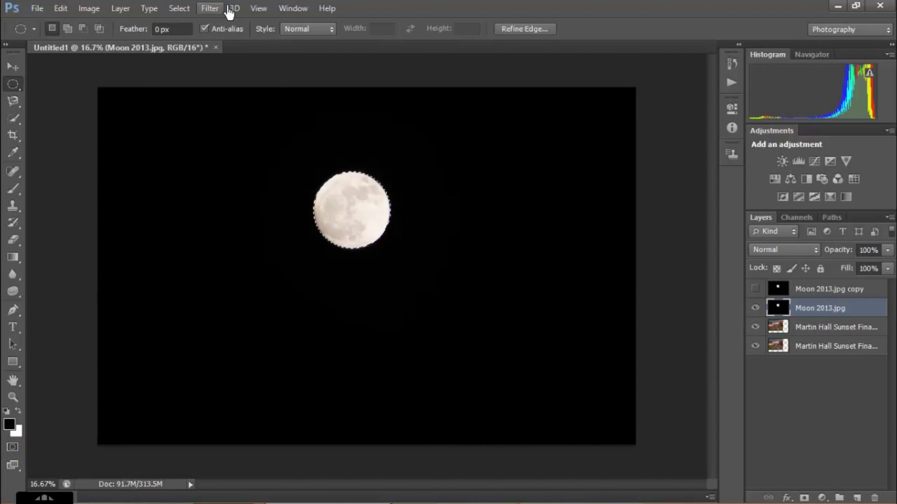
Step: Contract the moon selection by 3 pixels, check it in Quick Mask mode and return to the normal selection
left_click(182, 15)
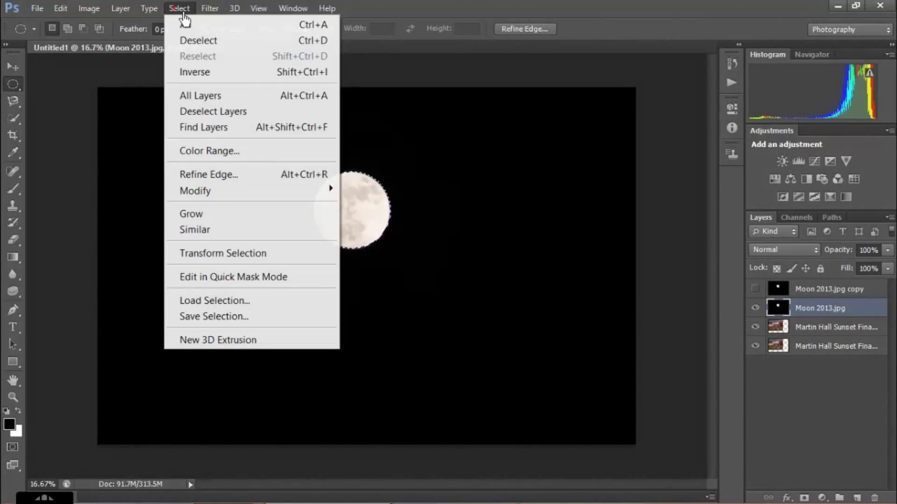
mouse_move(263, 200)
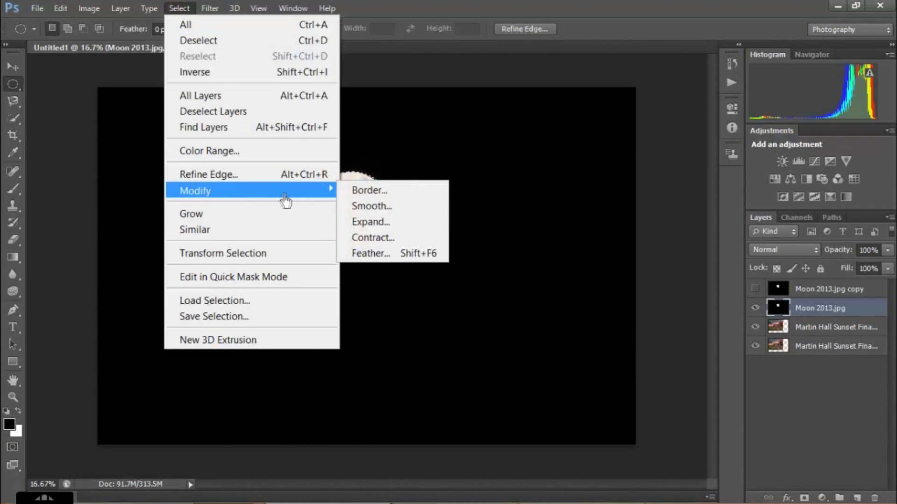
left_click(373, 237)
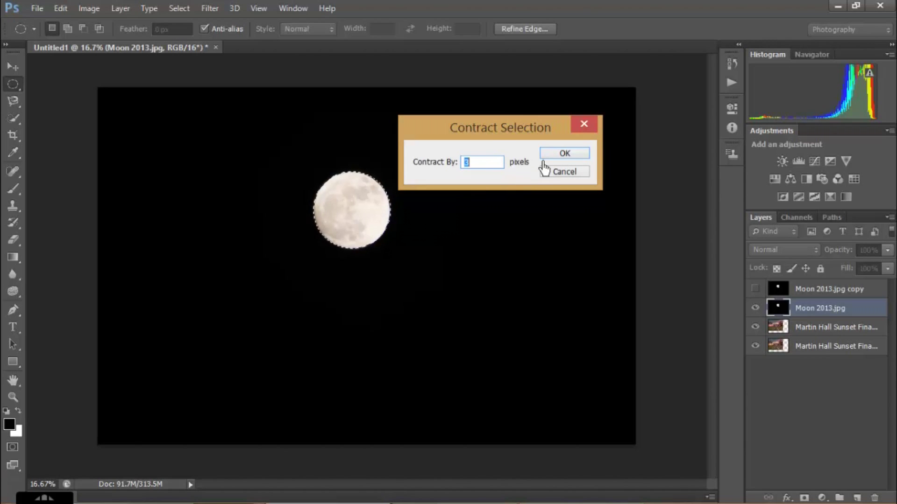
left_click(571, 159)
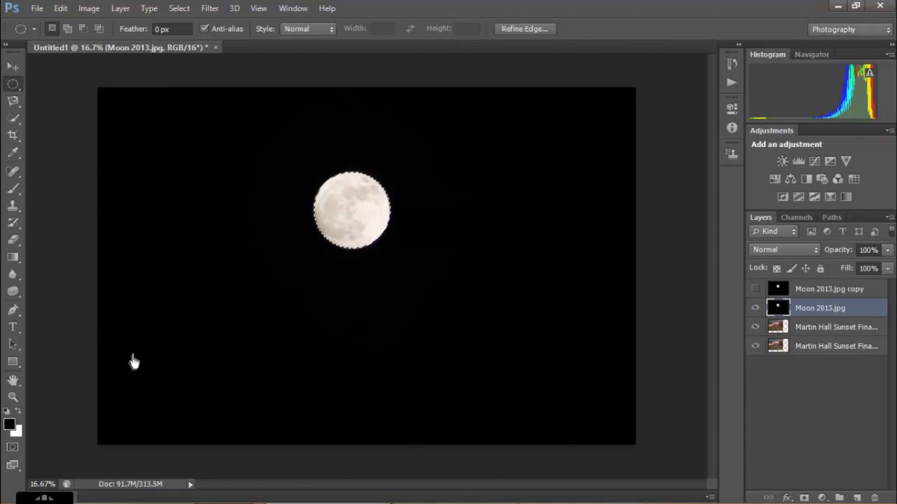
left_click(20, 449)
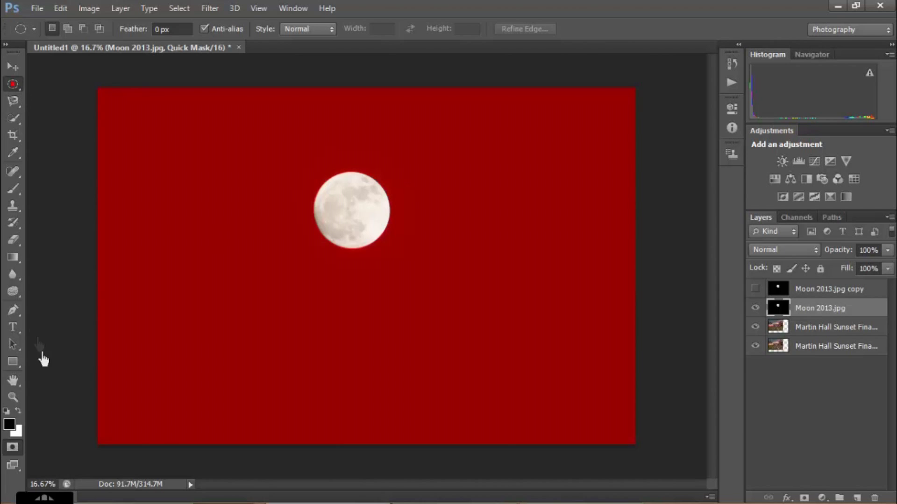
left_click(12, 447)
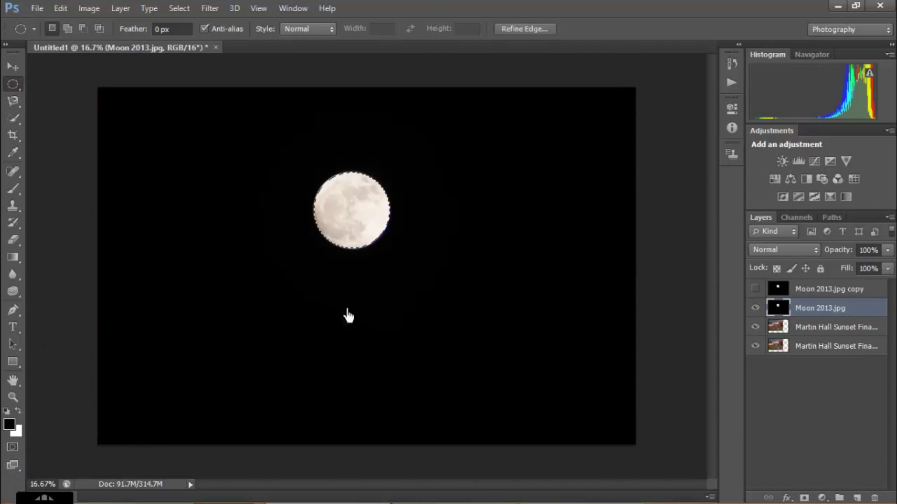
Step: Nudge the contracted selection so its outline fits the moon's edge closely, and check the fit in Quick Mask mode
left_click_drag(368, 220, 368, 221)
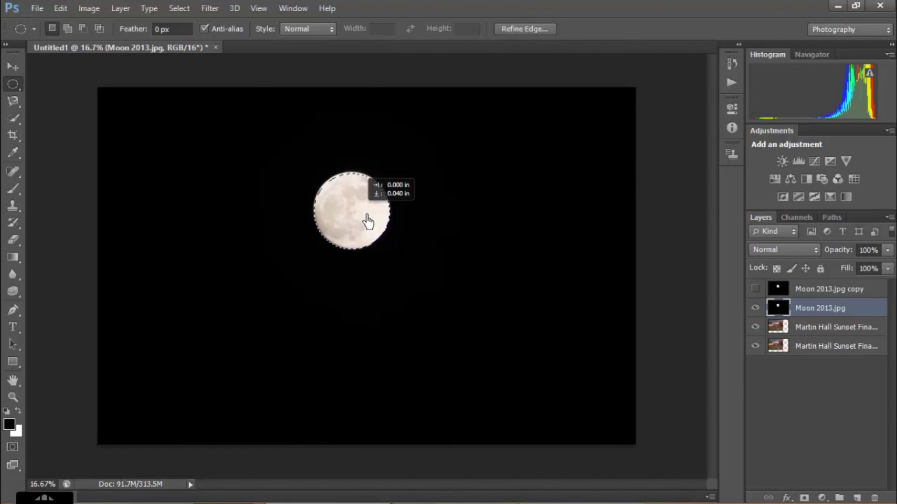
left_click_drag(368, 221, 369, 221)
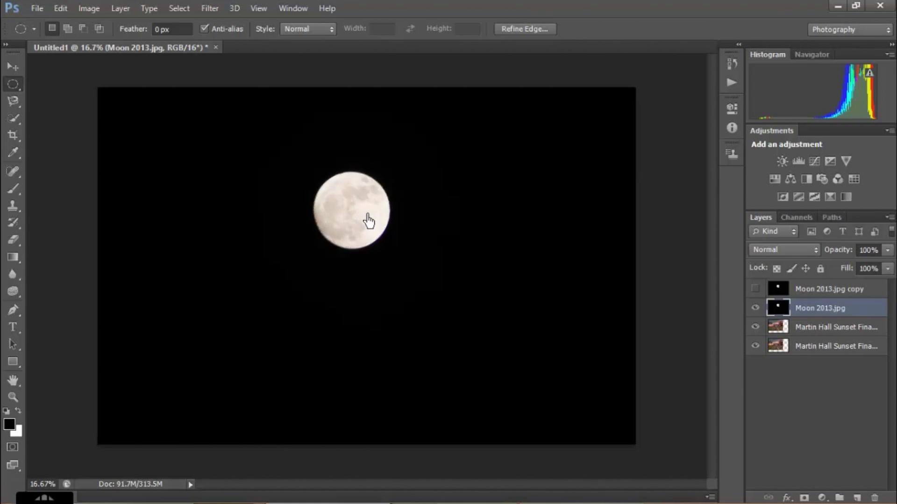
key("ctrl+plus")
key("ctrl+plus")
key("ctrl+plus")
key("ctrl+plus")
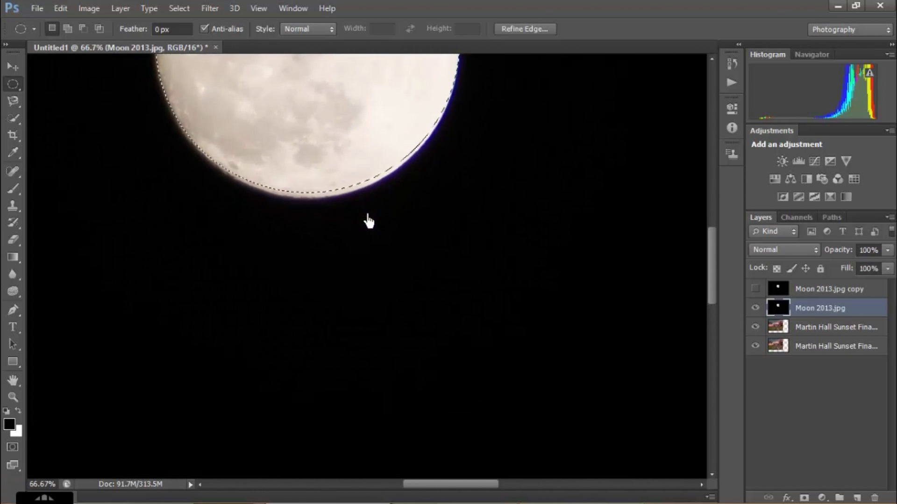
scroll(366, 218, "down", 3)
key("ctrl+plus")
key("h")
left_click_drag(366, 327, 347, 400)
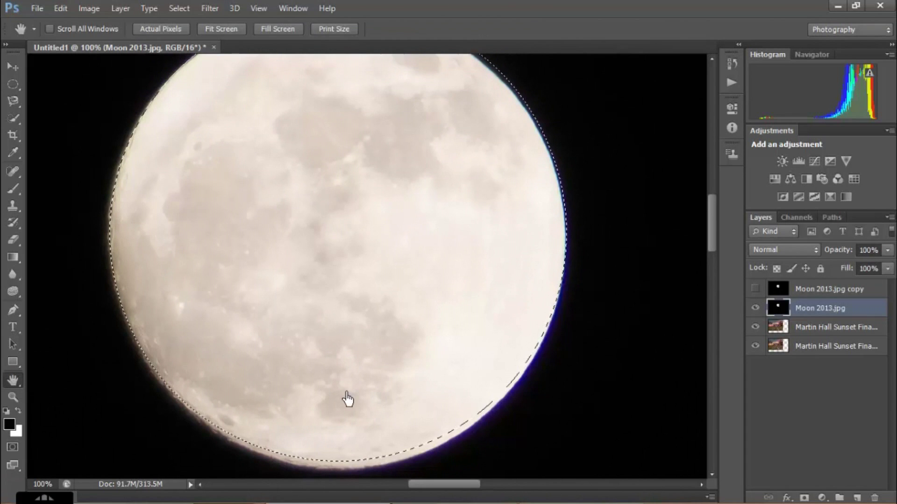
key("ctrl+minus")
key("m")
left_click_drag(346, 210, 349, 215)
left_click(22, 450)
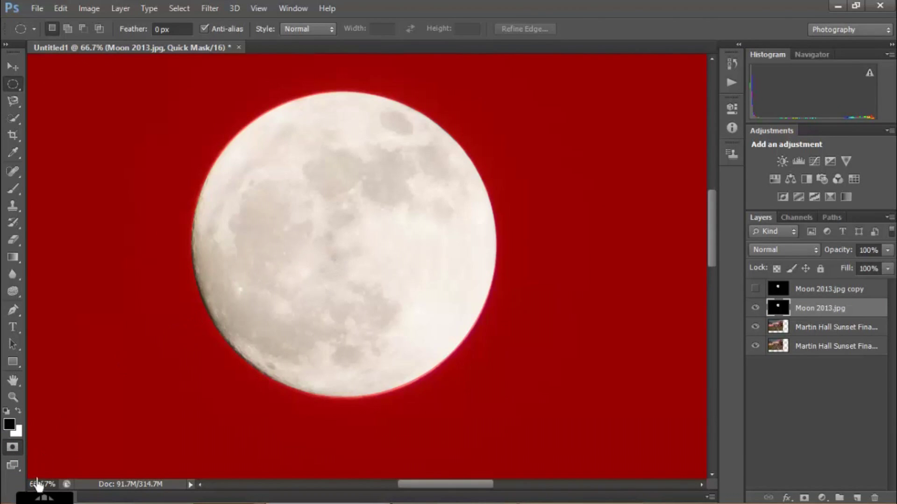
left_click(21, 452)
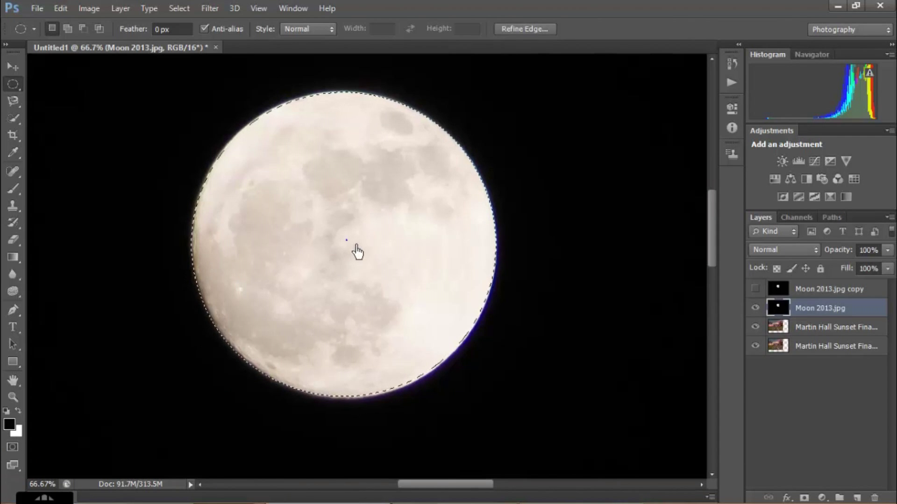
Step: Copy the selected moon to its own layer and hide the Moon 2013.jpg layer and both Martin Hall Sunset layers
right_click(346, 240)
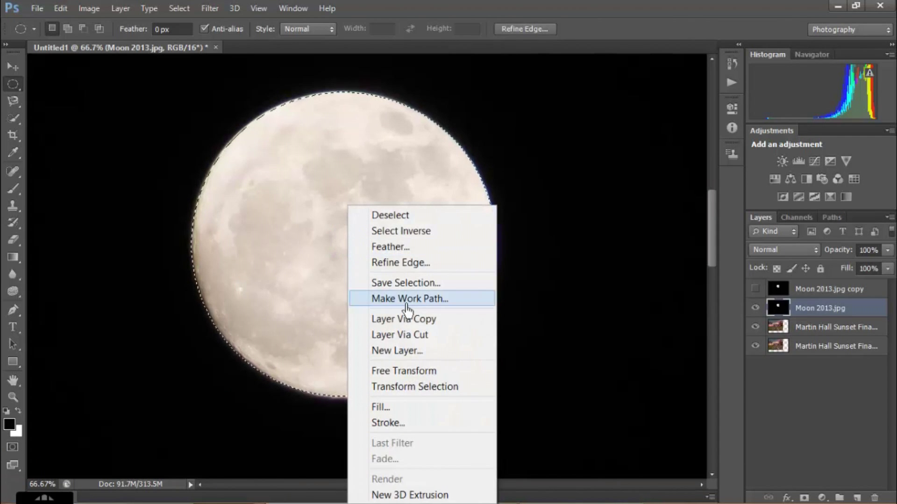
left_click(409, 321)
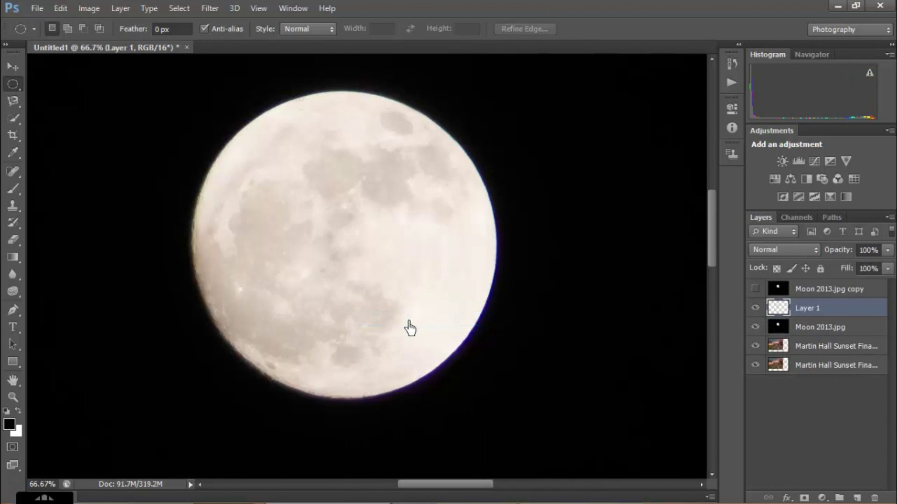
left_click(756, 327)
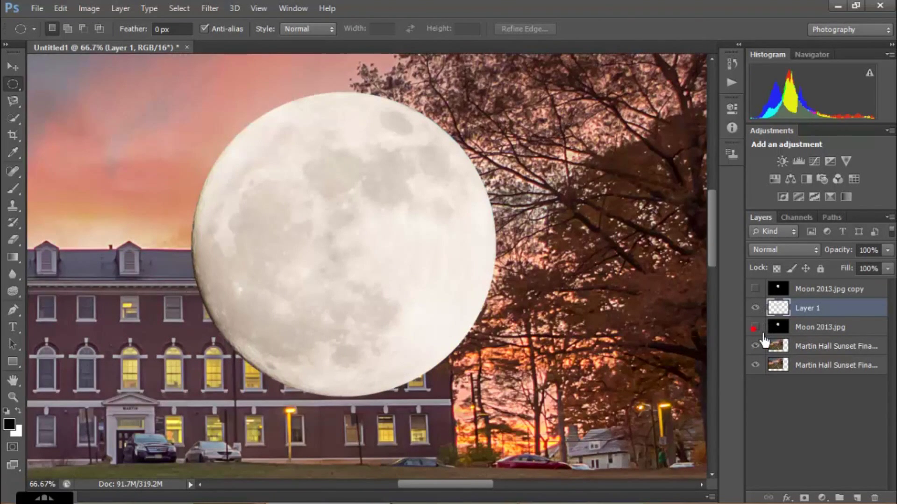
left_click(755, 346)
left_click(755, 365)
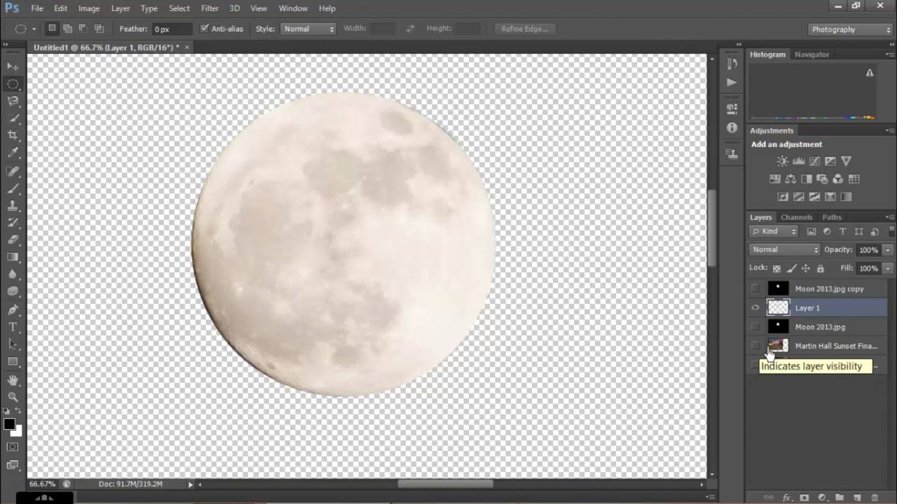
Step: Delete the Moon 2013.jpg layer and show the upper Martin Hall Sunset layer again
left_click_drag(790, 339, 874, 497)
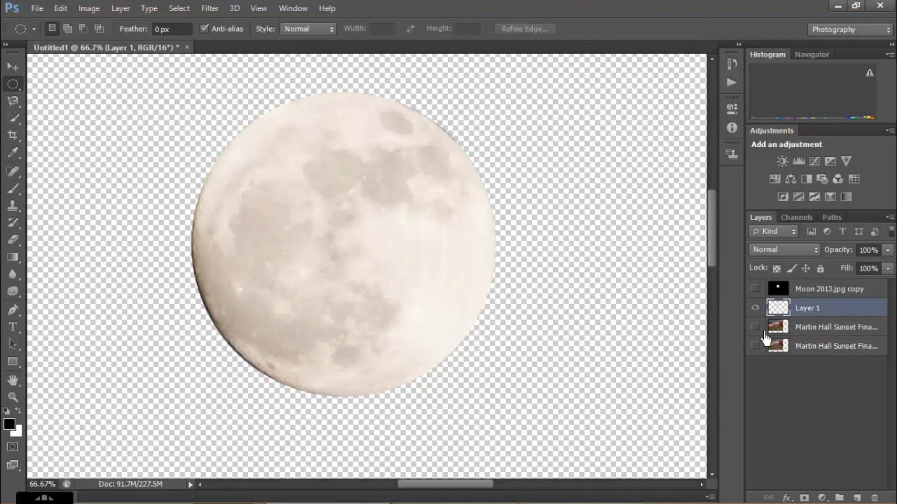
left_click(761, 330)
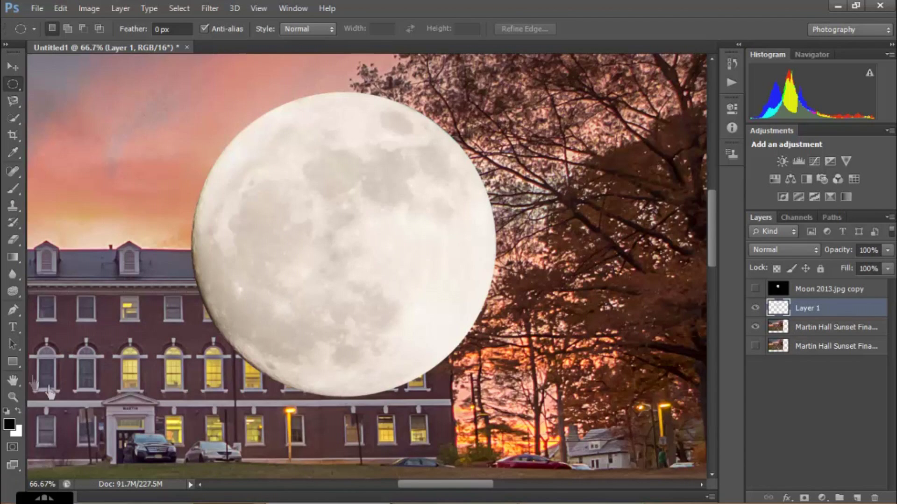
Step: Select Layer 1 and the upper Martin Hall layer, and crop at 2 x 3 (4 x 6) to the photo's width, trimming empty canvas and lower grass
left_click(12, 380)
left_click(292, 32)
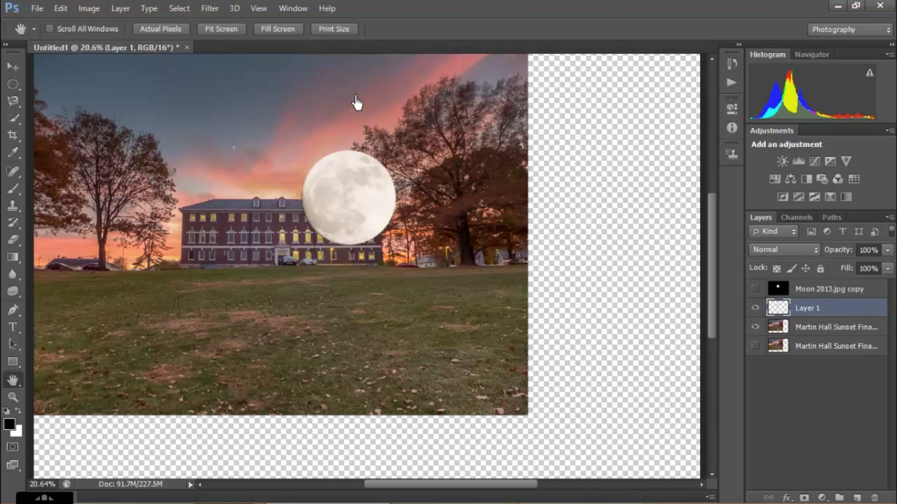
left_click(836, 332, "shift")
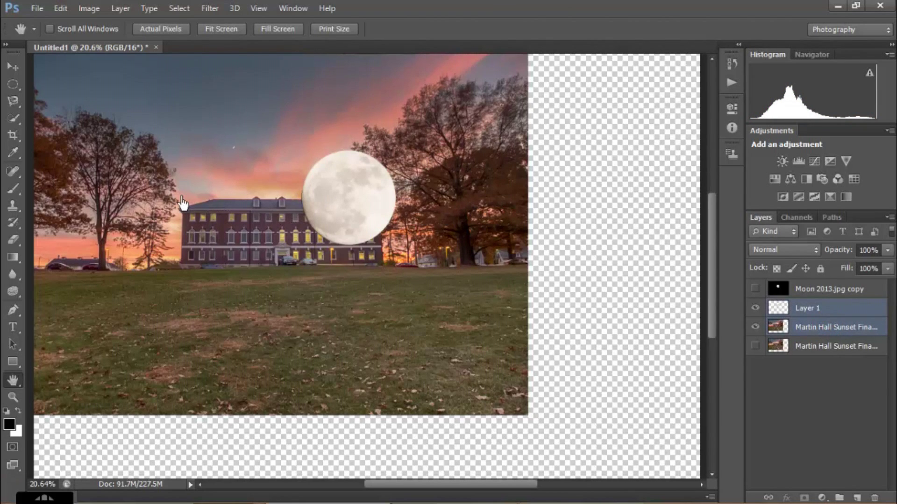
key("c")
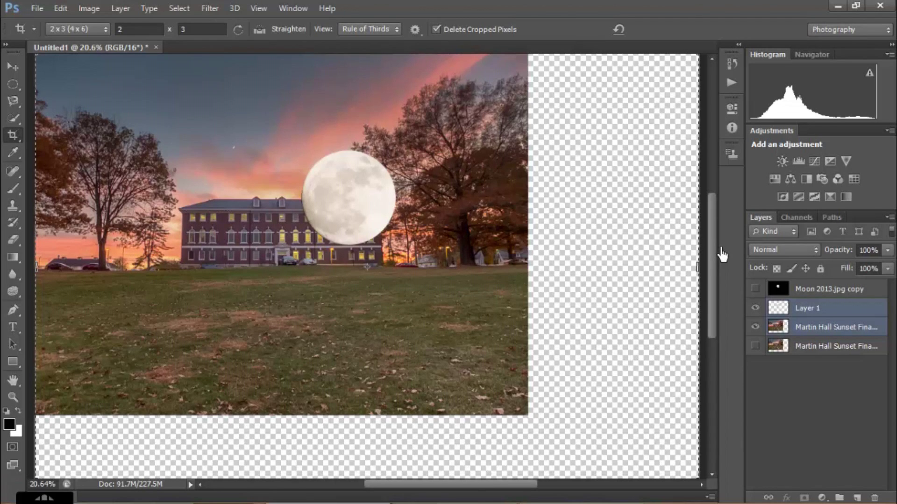
left_click(84, 30)
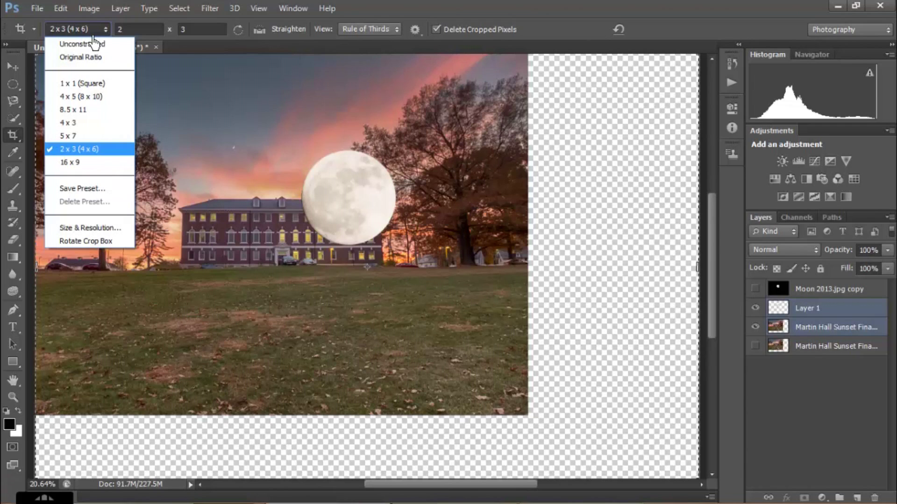
left_click(83, 154)
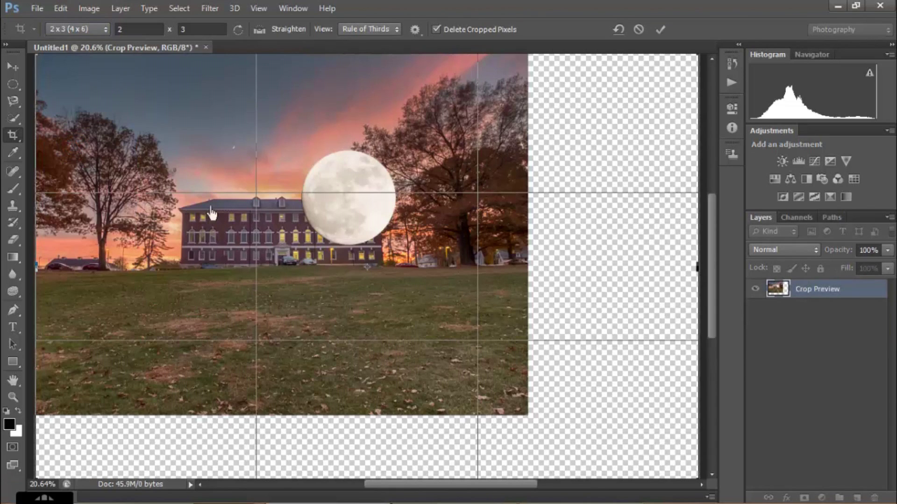
left_click_drag(713, 331, 598, 373)
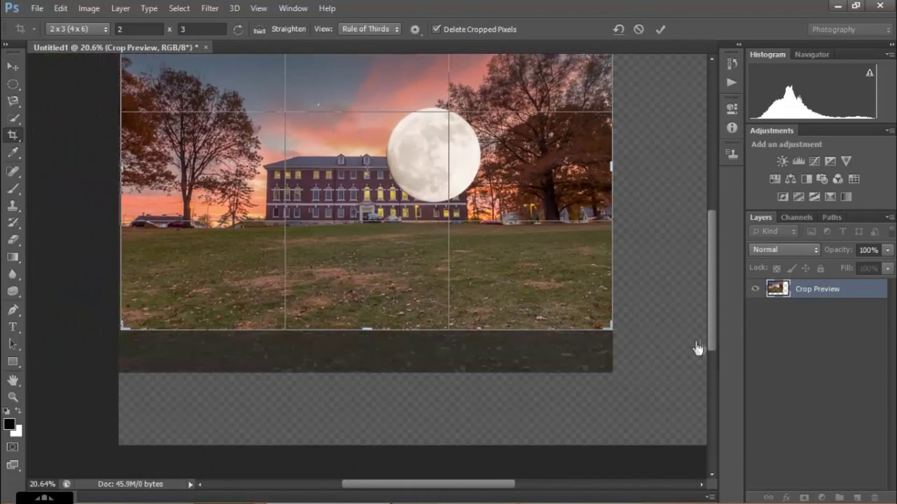
scroll(705, 308, "down", 2)
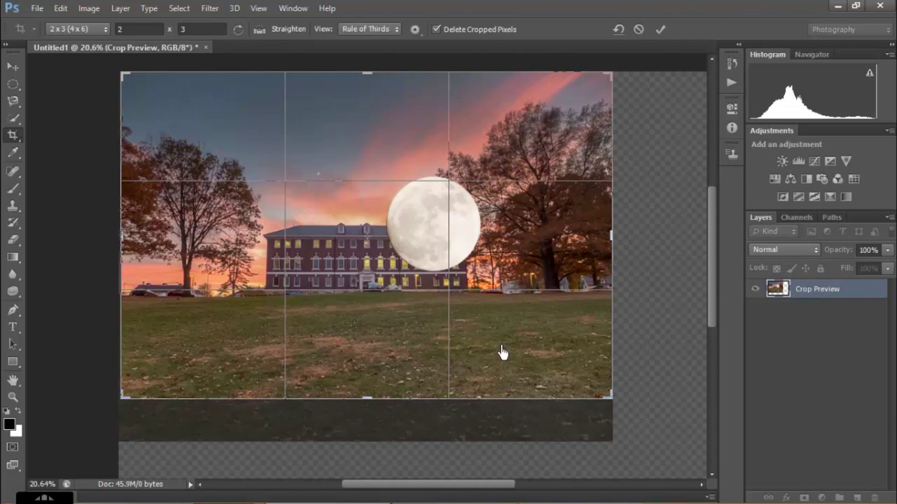
left_click(660, 30)
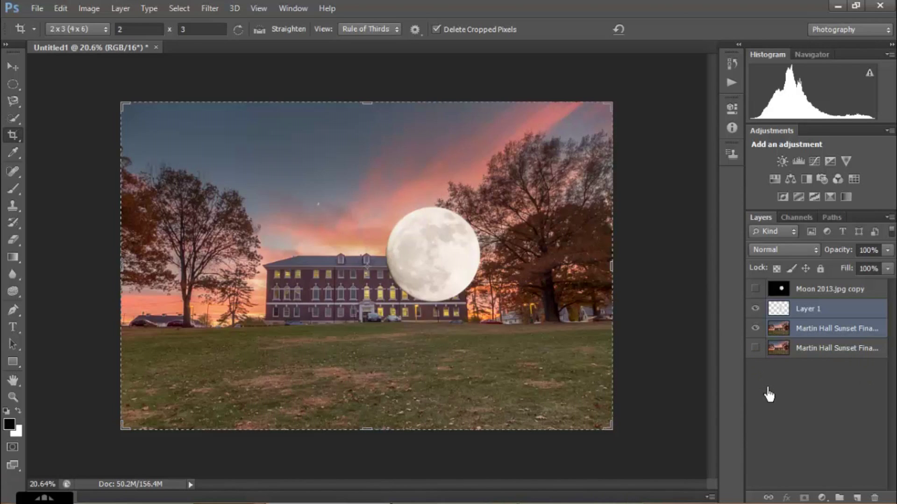
Step: Rename Layer 1 as Moon and start Free Transform on it
left_click(823, 311)
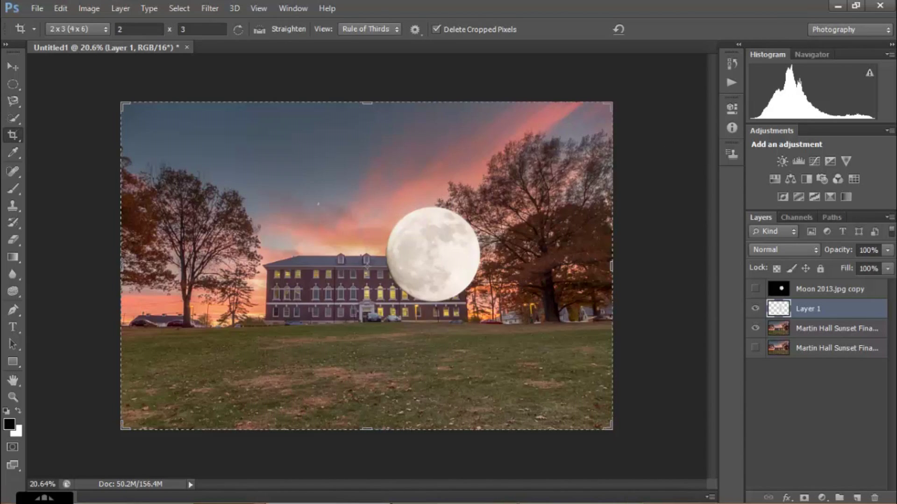
double_click(829, 314)
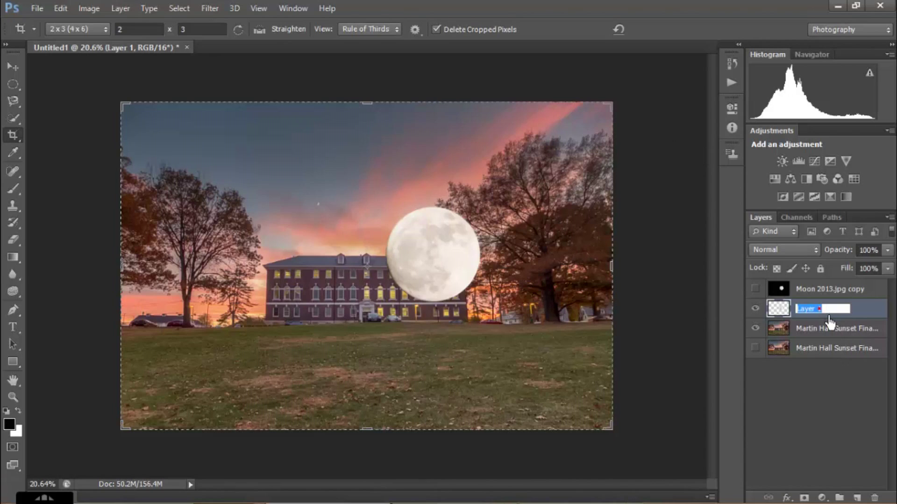
type("Moon")
key("Return")
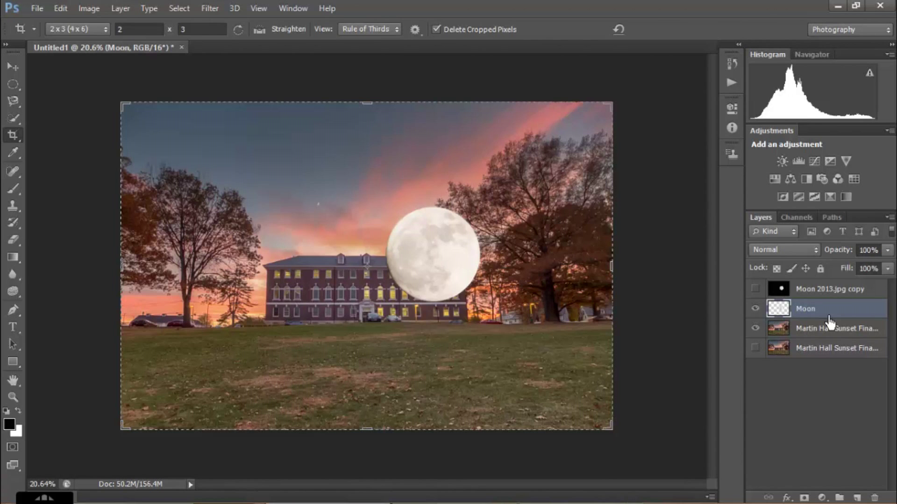
left_click(72, 17)
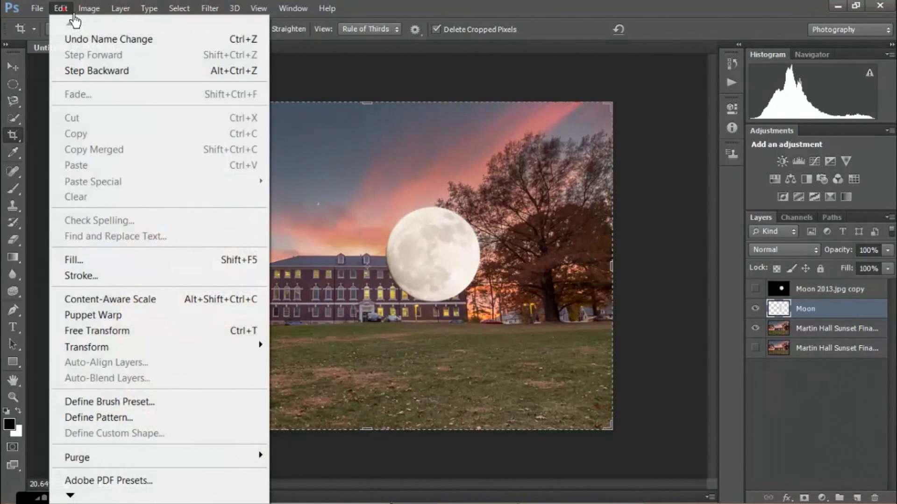
left_click(101, 334)
Step: Try stretching the moon without keeping its proportions, and undo the distortion
left_click_drag(480, 301, 560, 270)
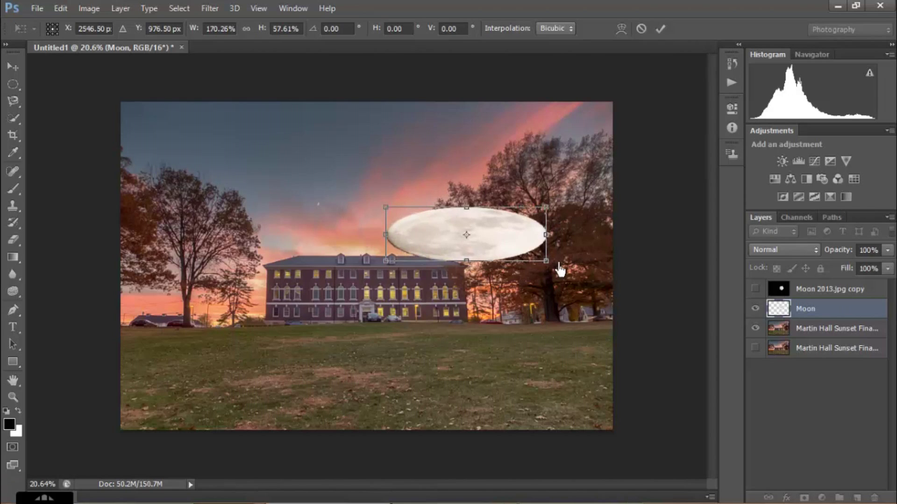
left_click(70, 13)
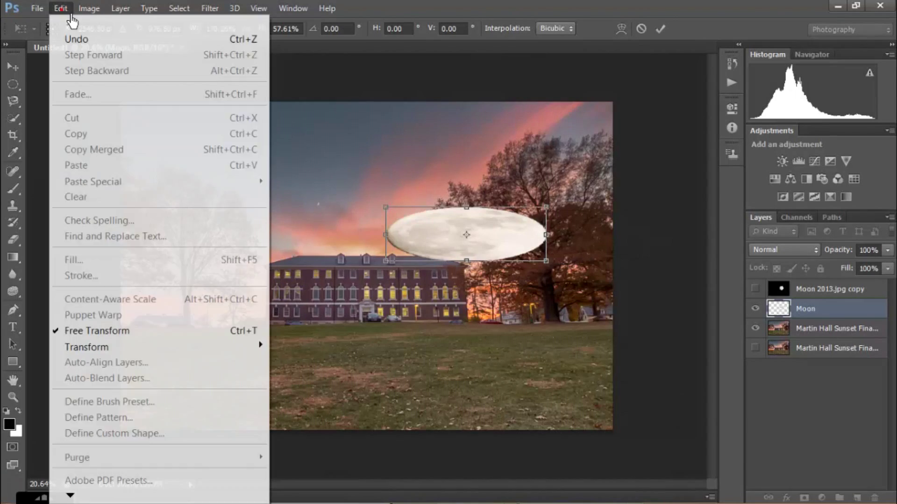
left_click(77, 39)
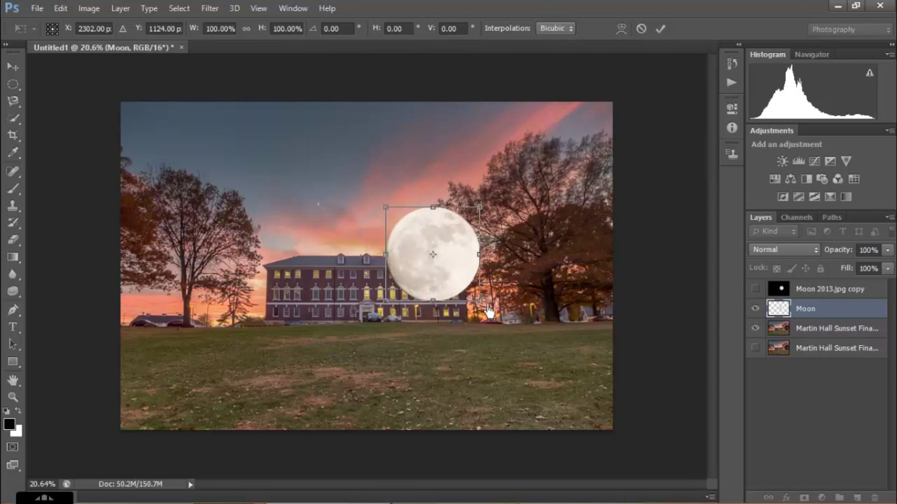
Step: Scale the moon down proportionally, commit the transform, and move the moon over the small crescent in the sky above Martin Hall
left_click_drag(470, 282, 328, 217)
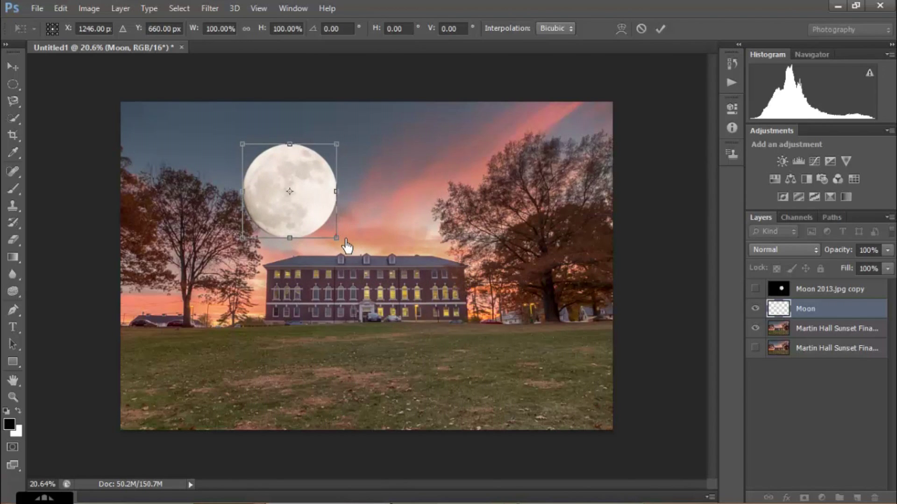
left_click_drag(337, 238, 292, 181)
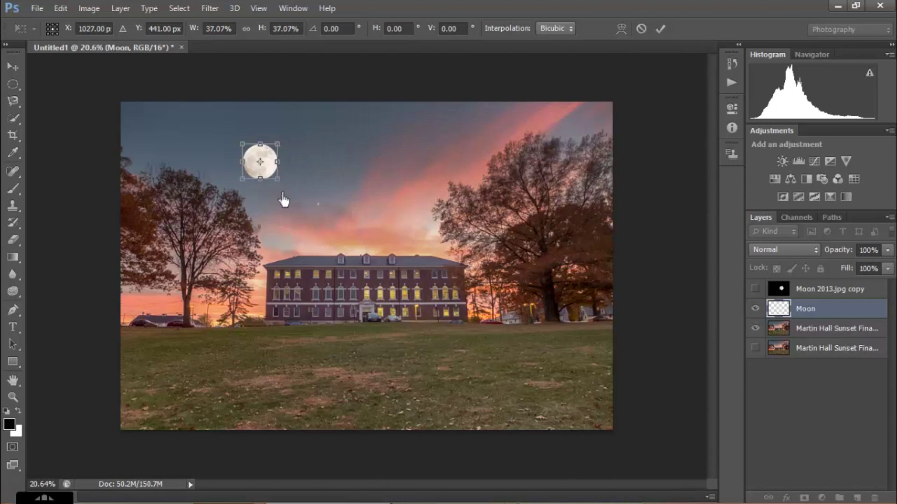
left_click_drag(277, 179, 327, 217)
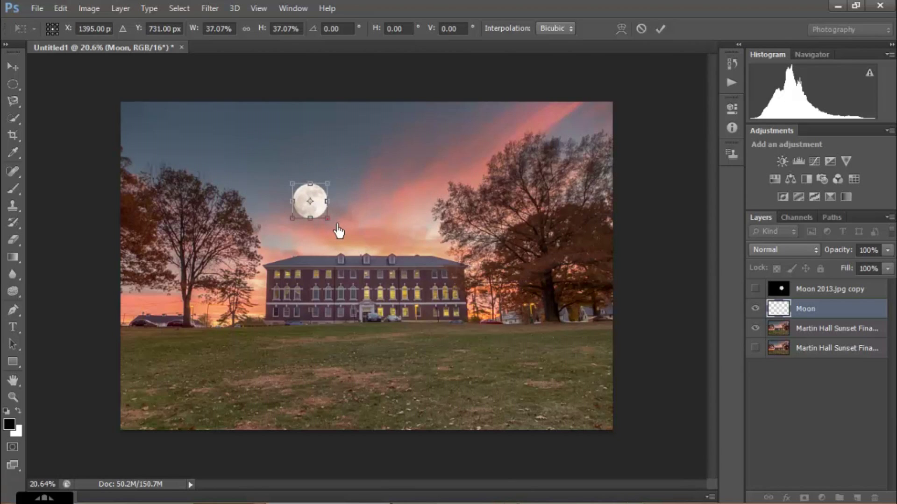
left_click_drag(338, 231, 297, 228)
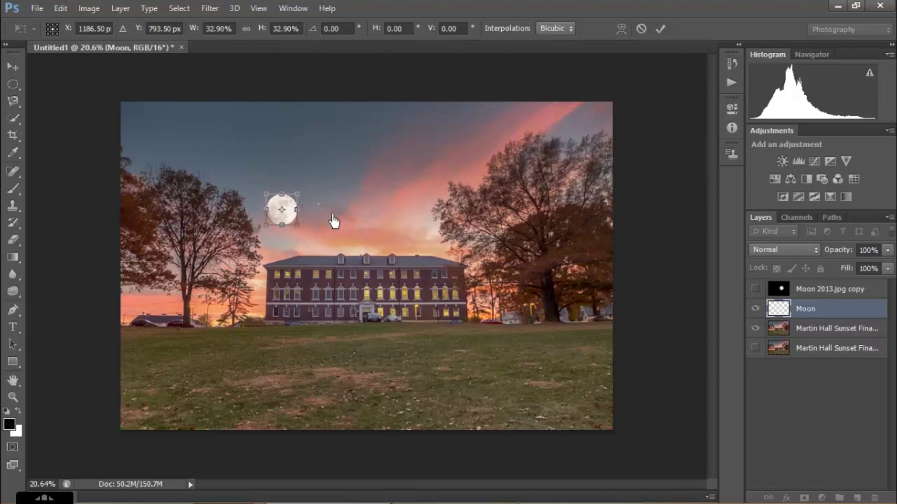
left_click_drag(295, 226, 327, 229)
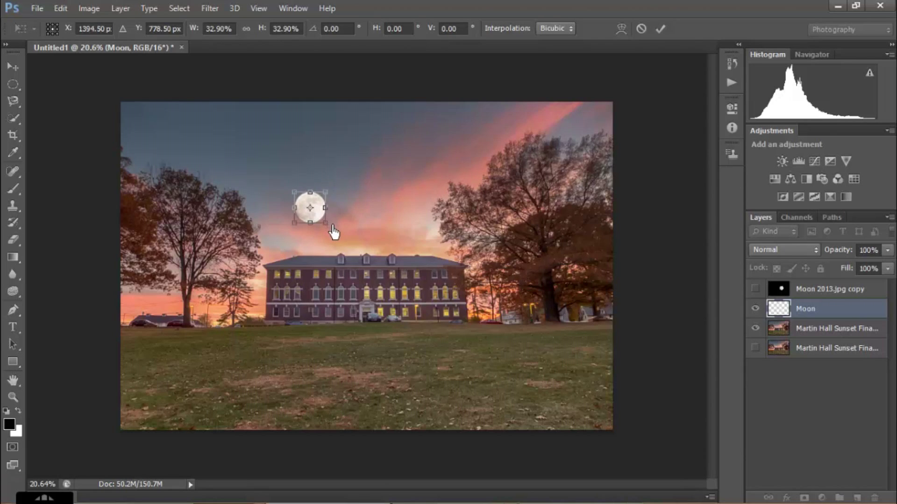
left_click_drag(333, 232, 322, 226)
key("Return")
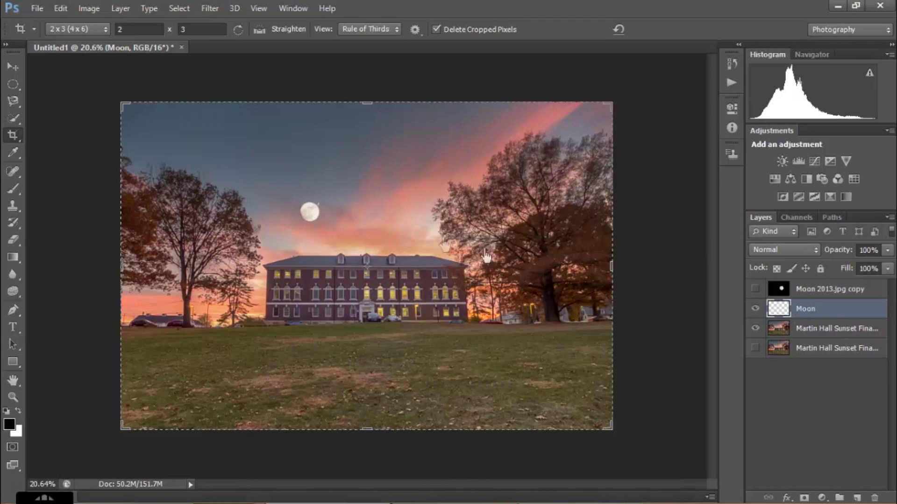
left_click(13, 67)
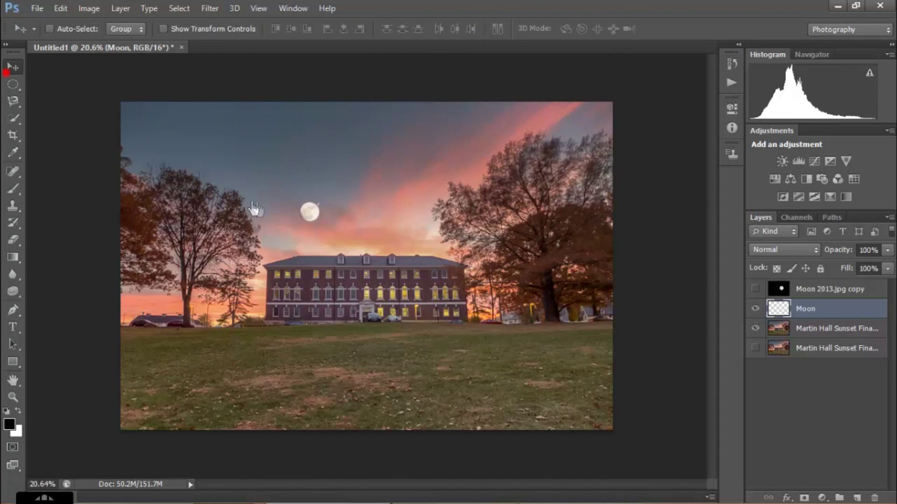
left_click_drag(322, 220, 330, 220)
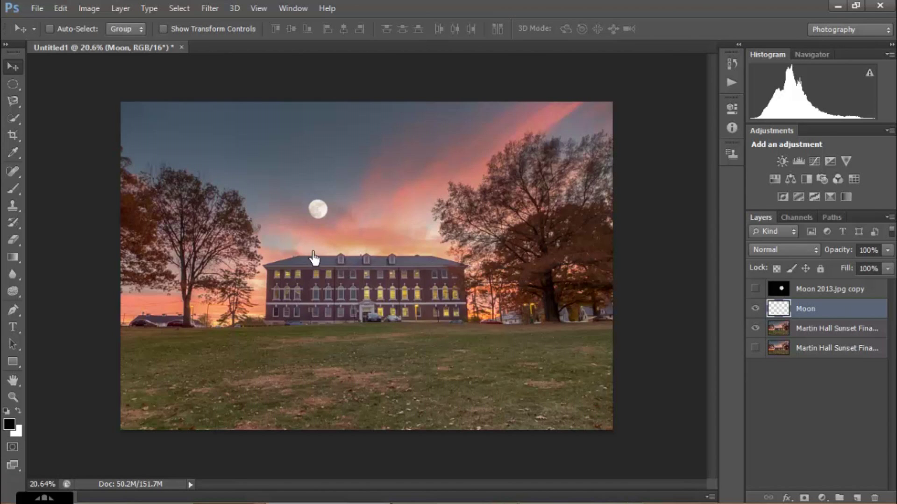
Step: Examine the Moon layer's edges and its placement over the crescent up close at 100%
key("ctrl+plus")
key("ctrl+plus")
key("ctrl+plus")
key("ctrl+plus")
key("ctrl+plus")
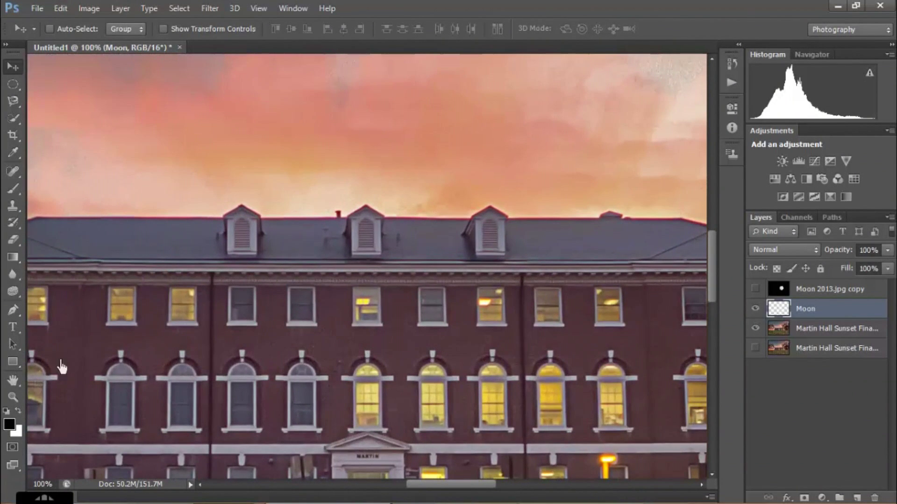
left_click(25, 387)
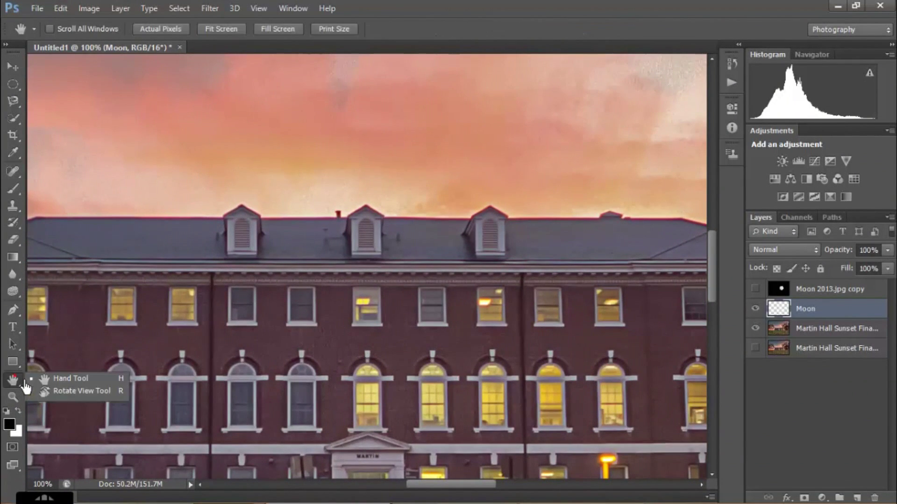
left_click(82, 379)
left_click_drag(188, 156, 307, 368)
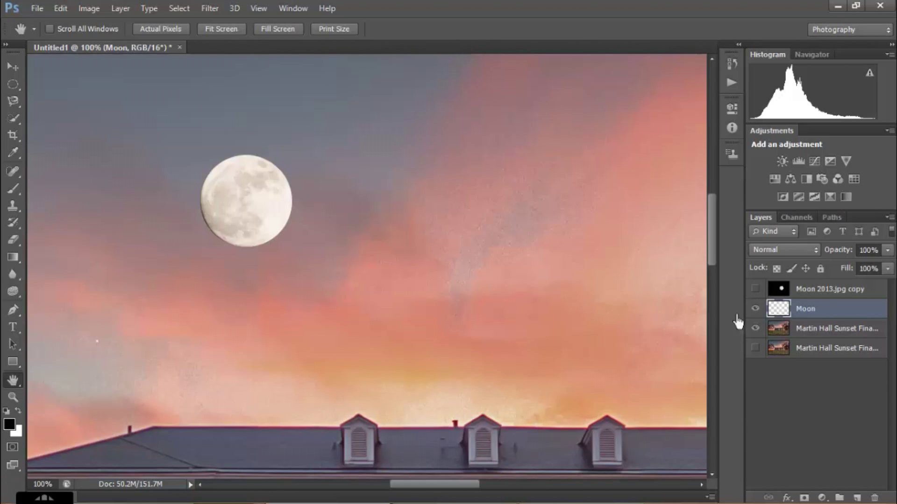
Step: Delete the Moon 2013.jpg copy layer, show the bottom Martin Hall layer, and place the Martin Hall copy layer above Moon
left_click_drag(830, 299, 874, 498)
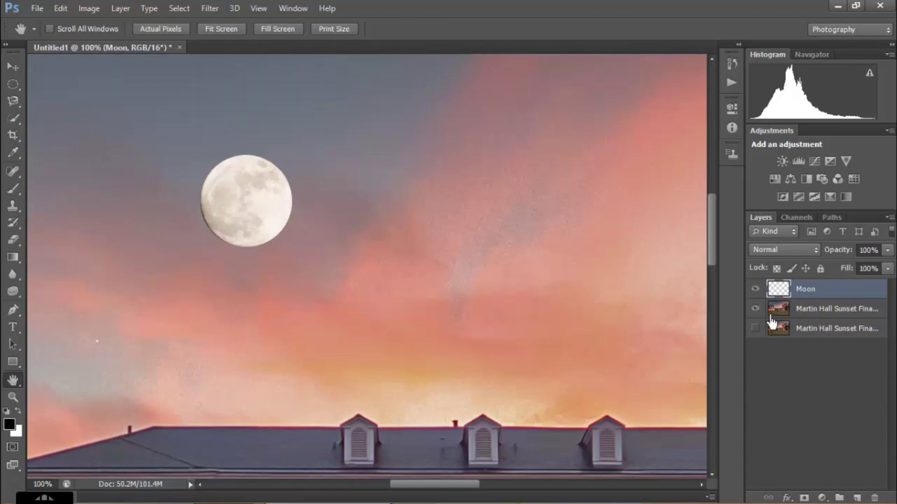
left_click(754, 328)
left_click_drag(830, 317, 828, 294)
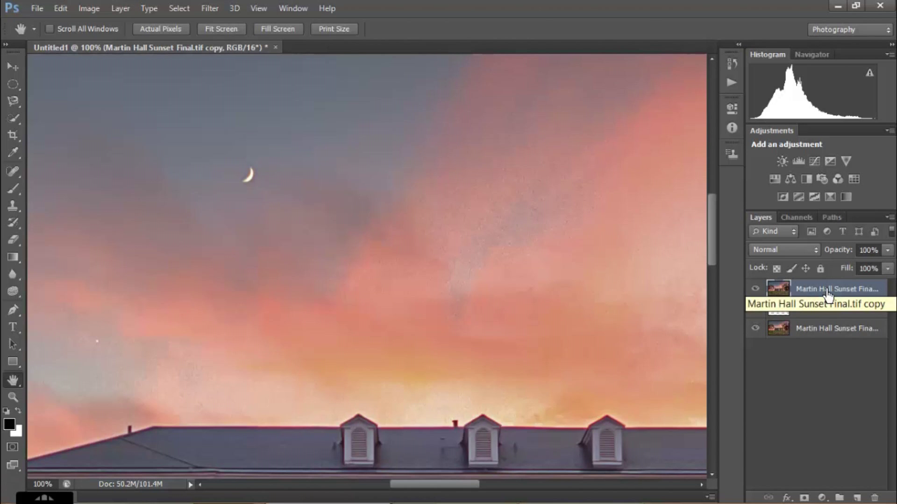
Step: Lower the opacity of the top Martin Hall Sunset Final.tif copy layer to 34% so the moon blends into the sky
left_click(300, 32)
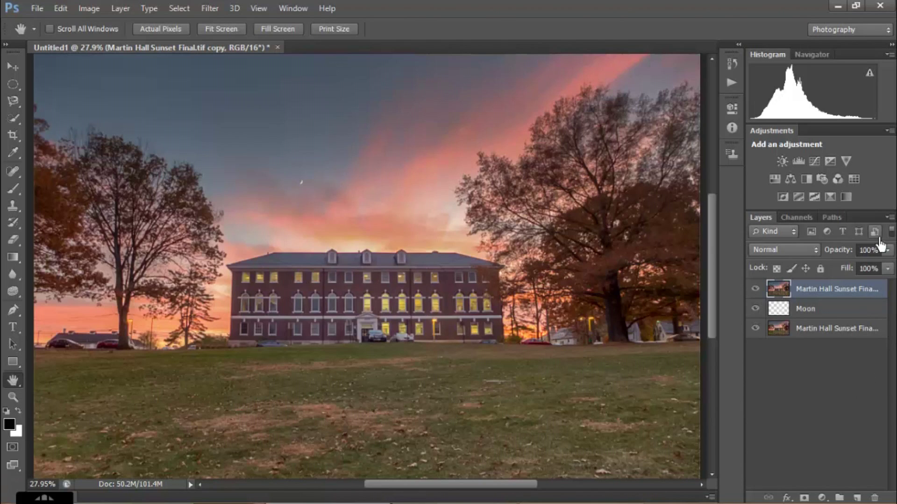
left_click(889, 255)
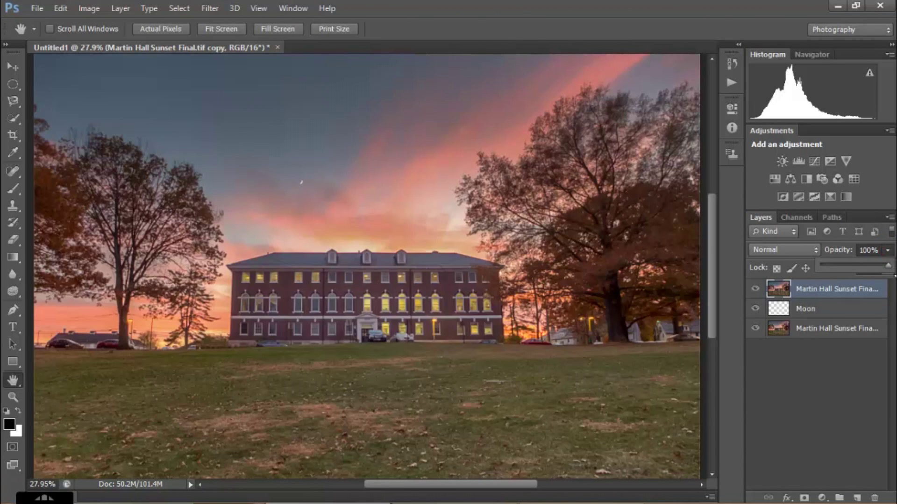
left_click(887, 251)
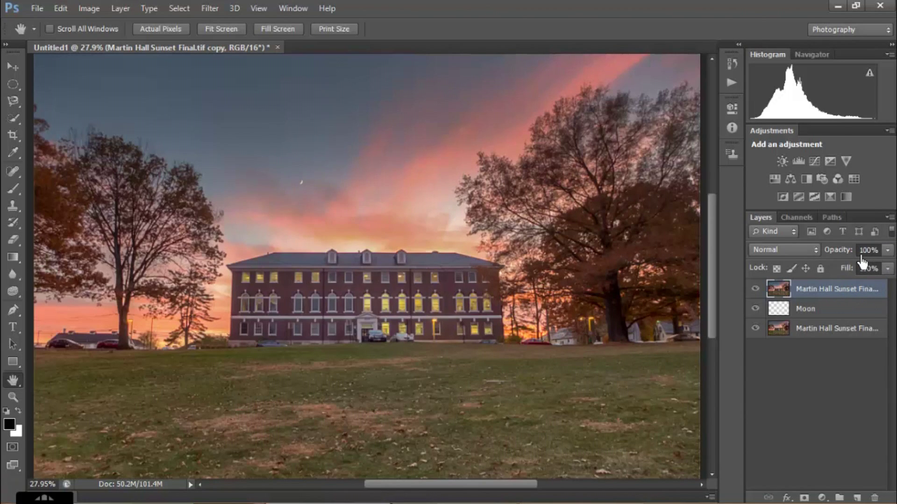
left_click_drag(862, 260, 823, 263)
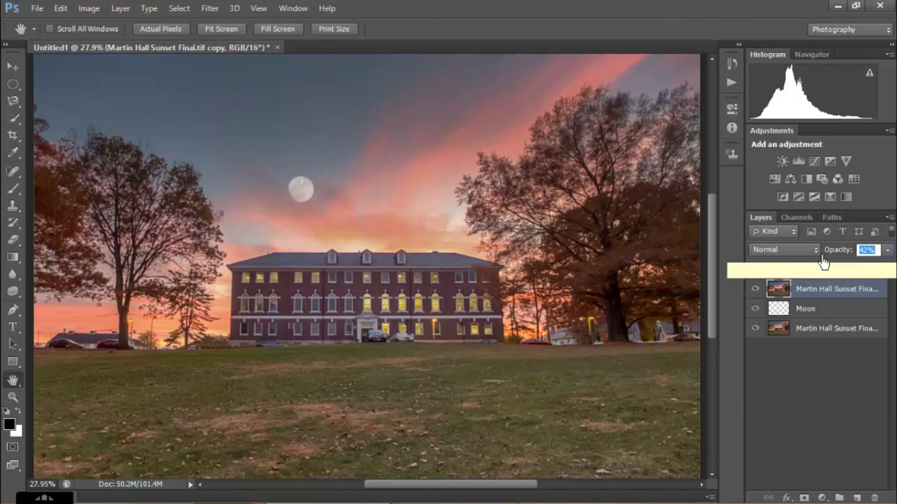
left_click_drag(823, 263, 789, 261)
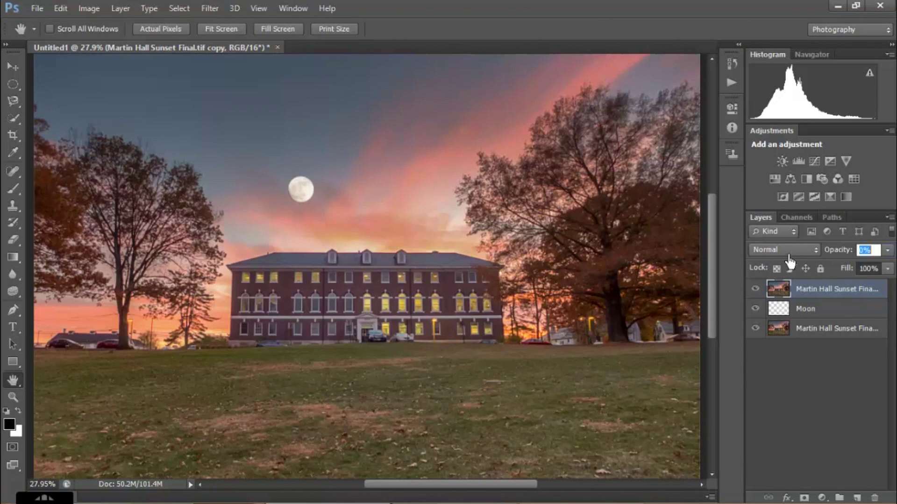
left_click_drag(789, 261, 813, 263)
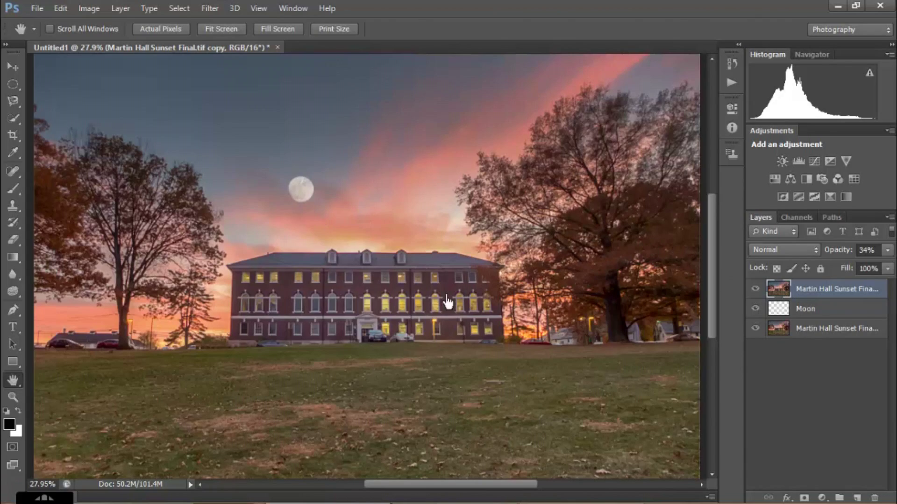
Step: Try erasing the crescent over the moon on the top Martin Hall layer with the Eraser, and undo the stroke
scroll(386, 270, "up", 6)
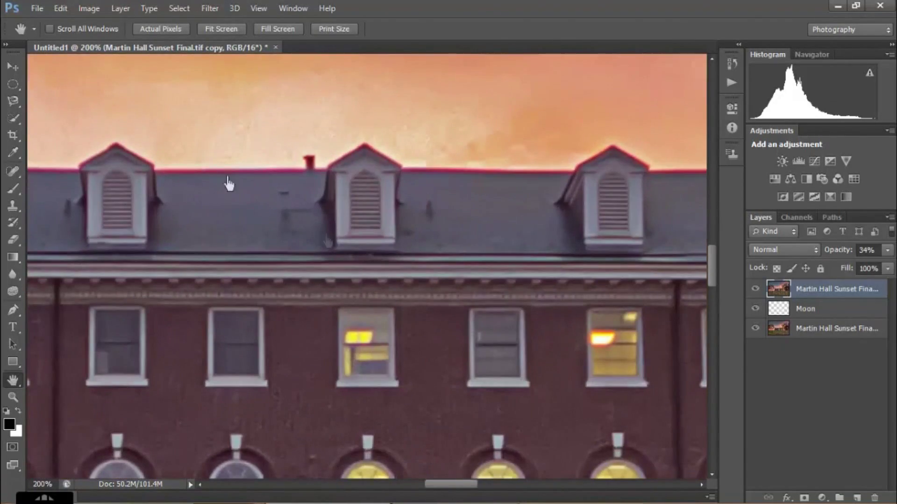
left_click_drag(184, 104, 512, 472)
left_click_drag(463, 188, 494, 434)
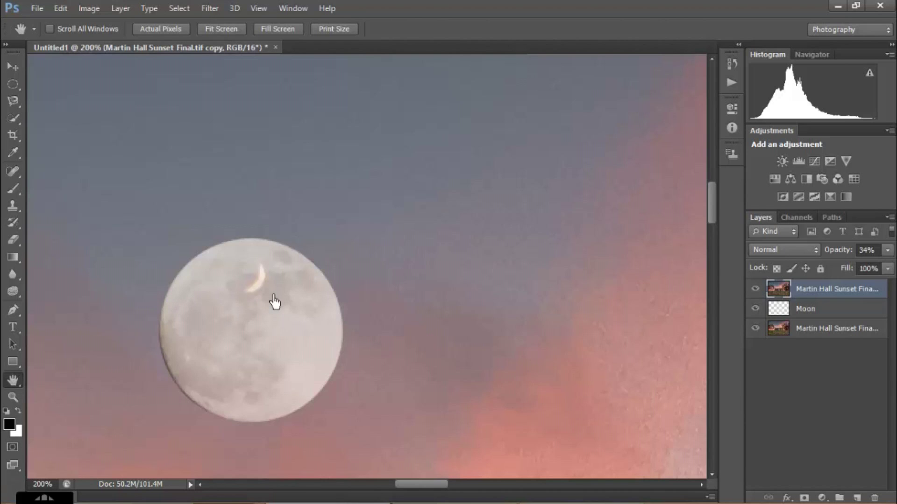
left_click(14, 240)
mouse_move(269, 293)
left_mouse_down()
mouse_move(257, 276)
mouse_move(282, 311)
mouse_move(256, 301)
left_mouse_up()
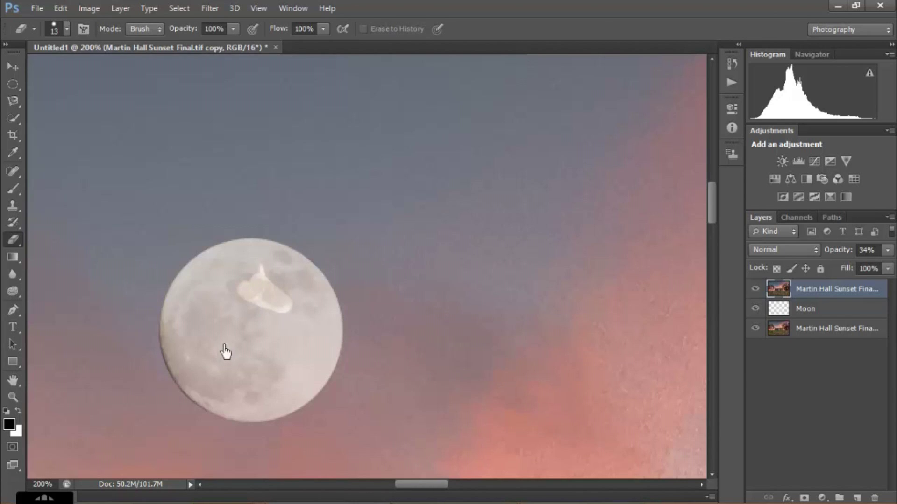
left_click(68, 13)
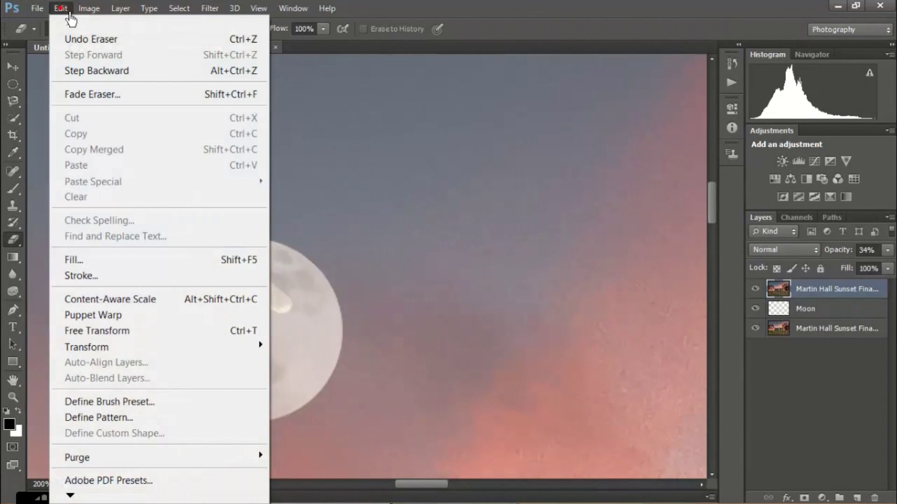
left_click(74, 40)
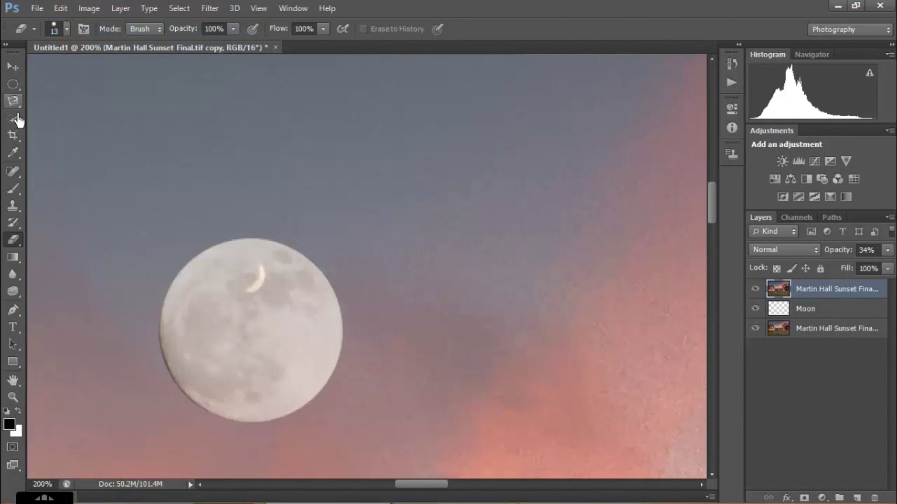
Step: Remove the crescent from the top Martin Hall layer using the Spot Healing Brush with Content-Aware at size 35
left_click(20, 176)
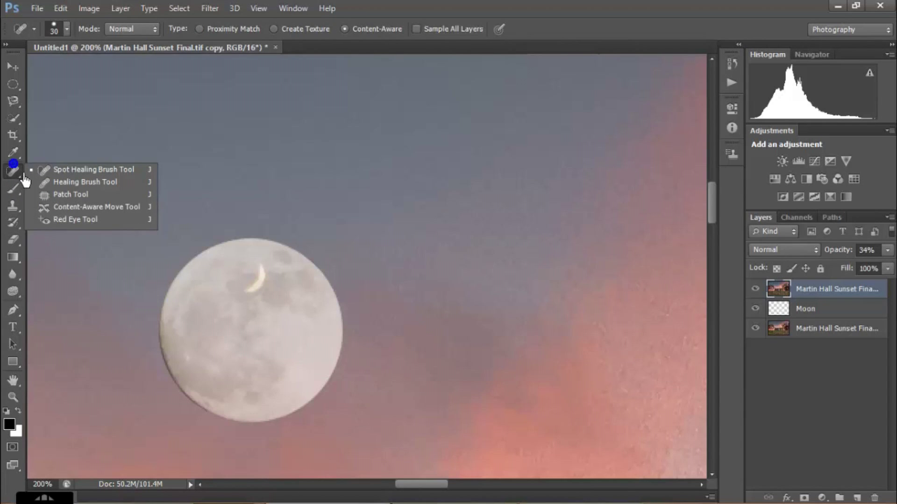
left_click(60, 169)
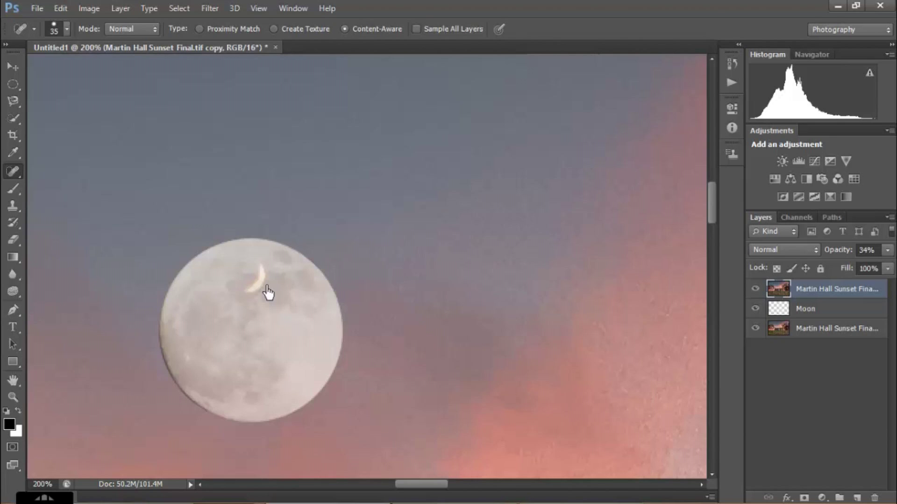
left_click(267, 286)
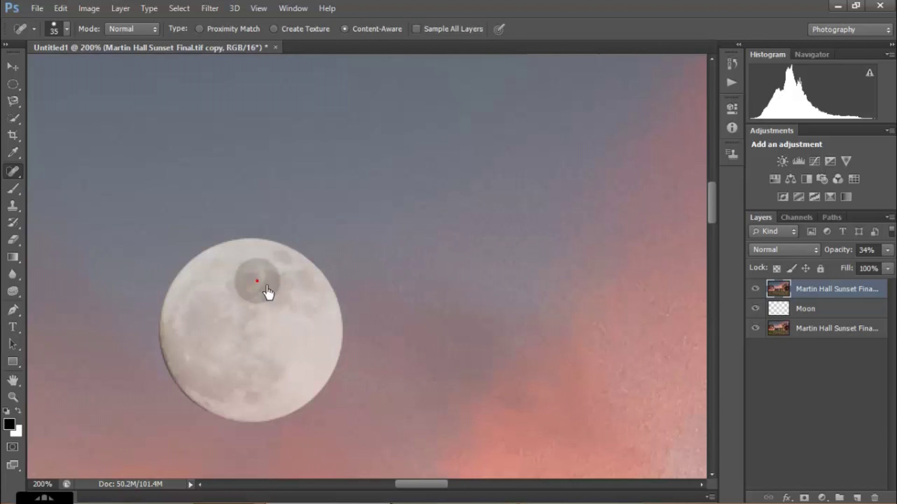
key("ctrl+z")
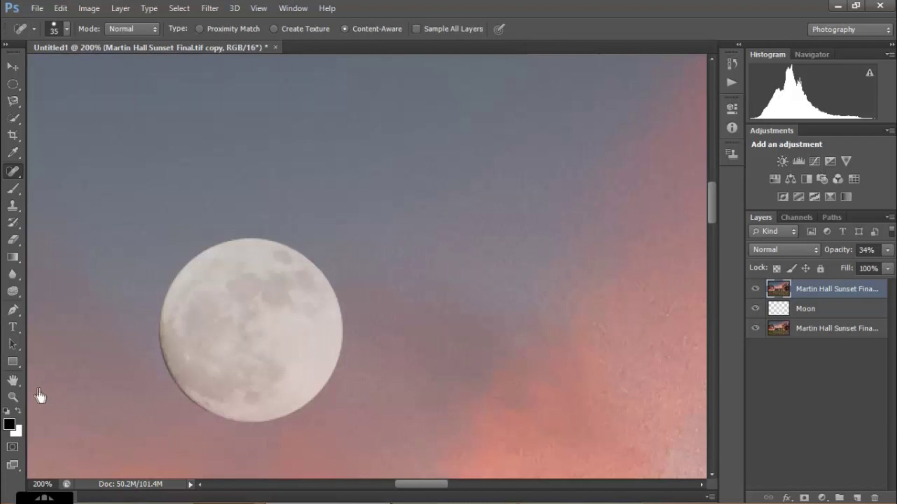
Step: Save the composite with its layers in Photoshop format as Martin Hall with Moon.psd in the Pictures library
left_click(13, 380)
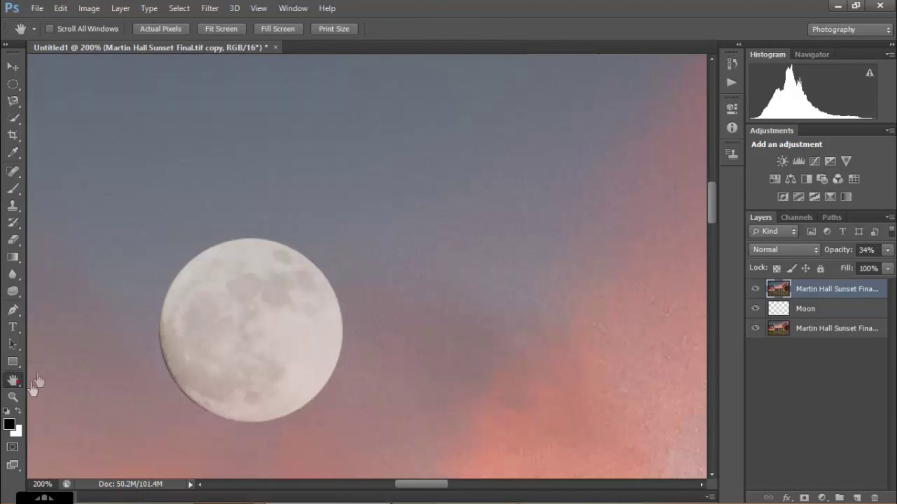
left_click(279, 29)
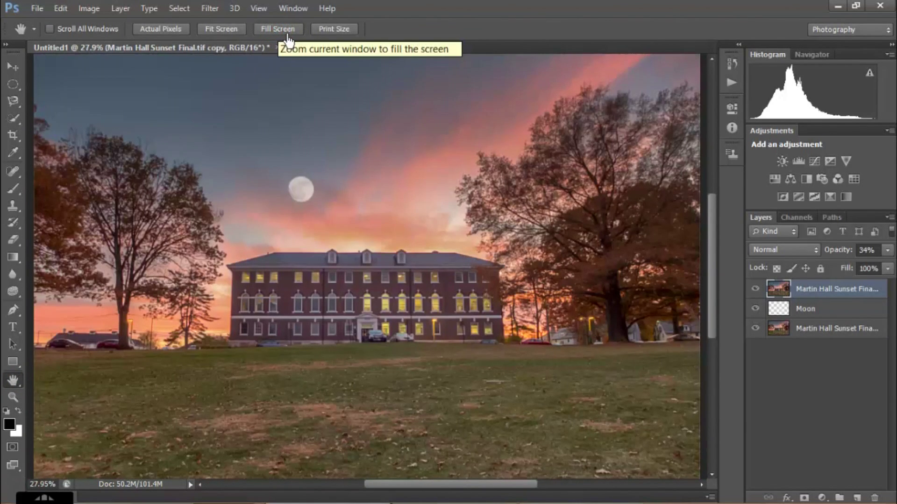
left_click(39, 9)
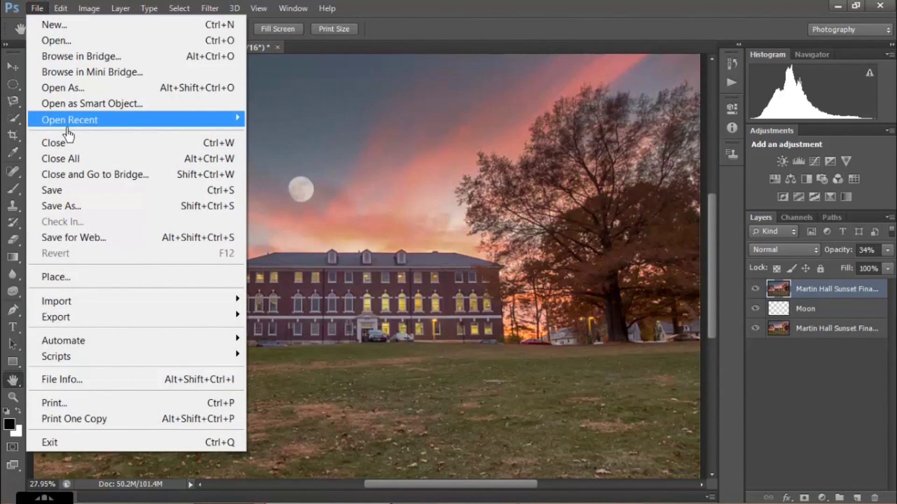
left_click(70, 209)
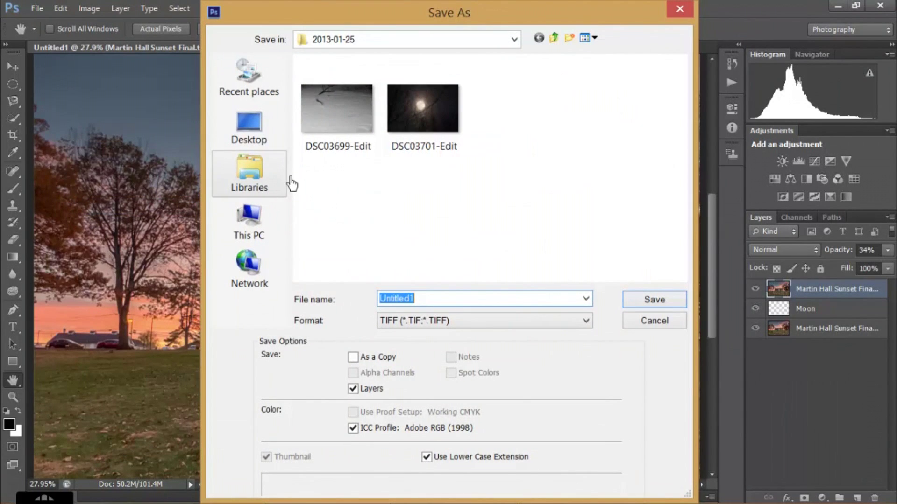
left_click(275, 192)
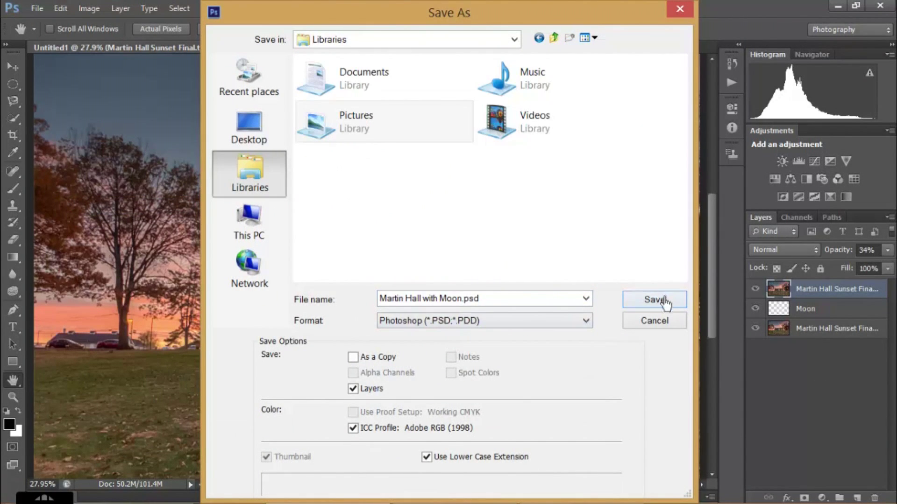
left_click(662, 303)
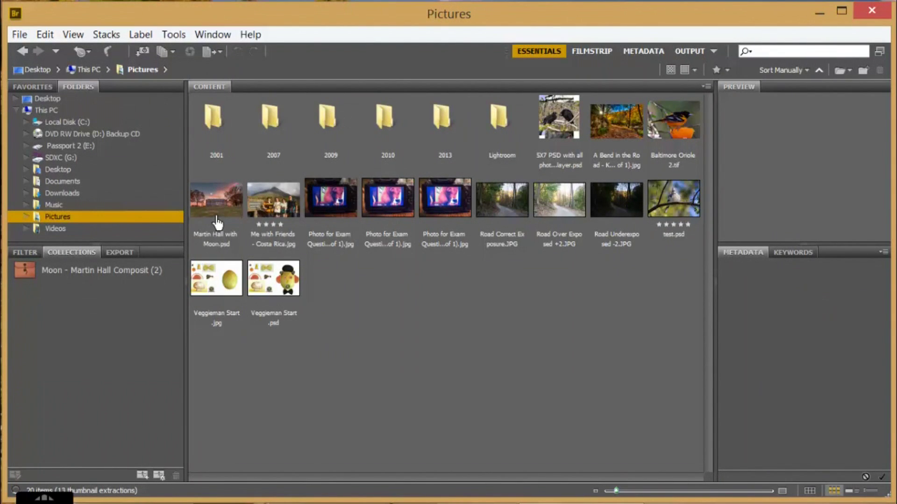
Step: Switch to Adobe Bridge and preview Martin Hall with Moon.psd from the Pictures folder full screen
left_click(216, 222)
key("space")
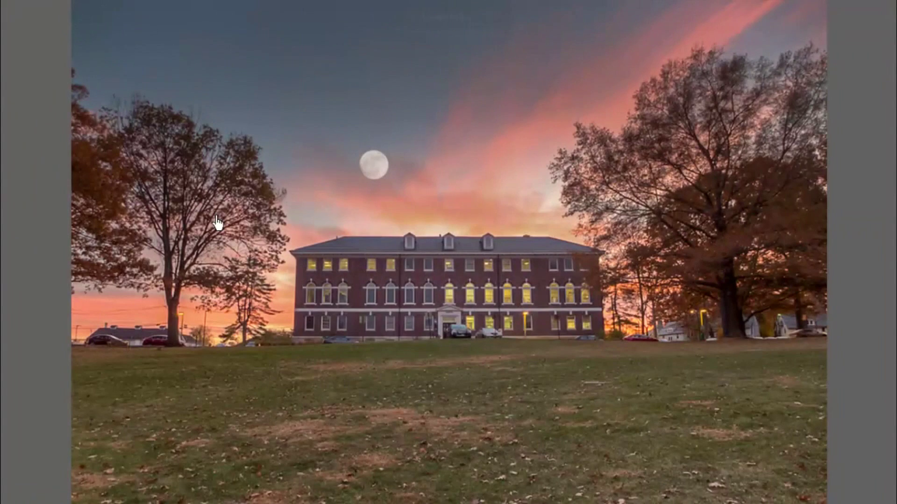